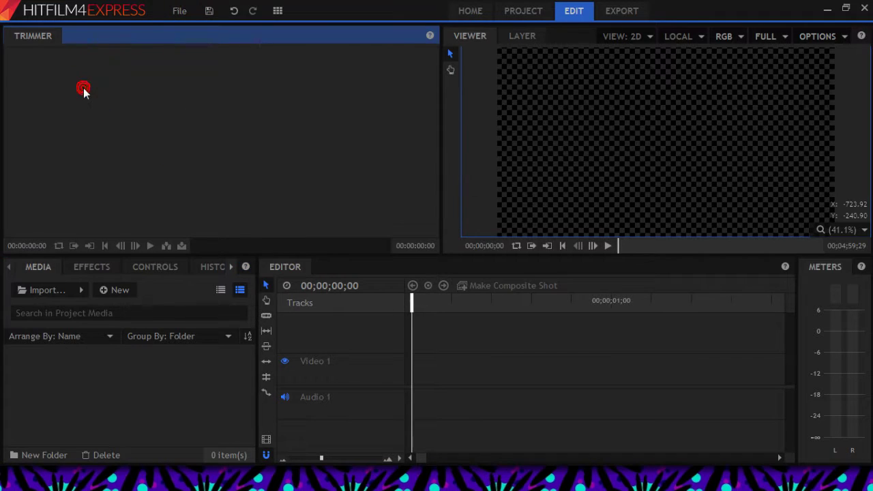
Step: Import the "Curso BLENDER conhecendo o ambiente 3d" snapshot image from the gravações folder into the project media
right_click(118, 400)
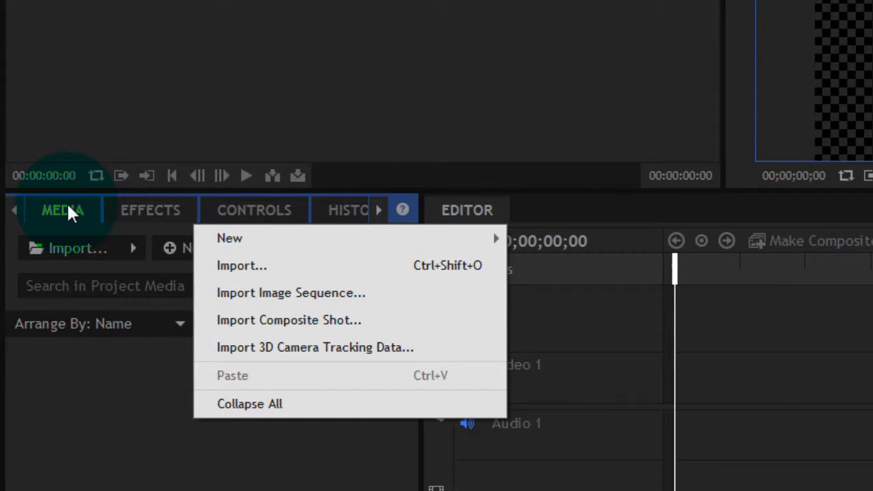
left_click(257, 264)
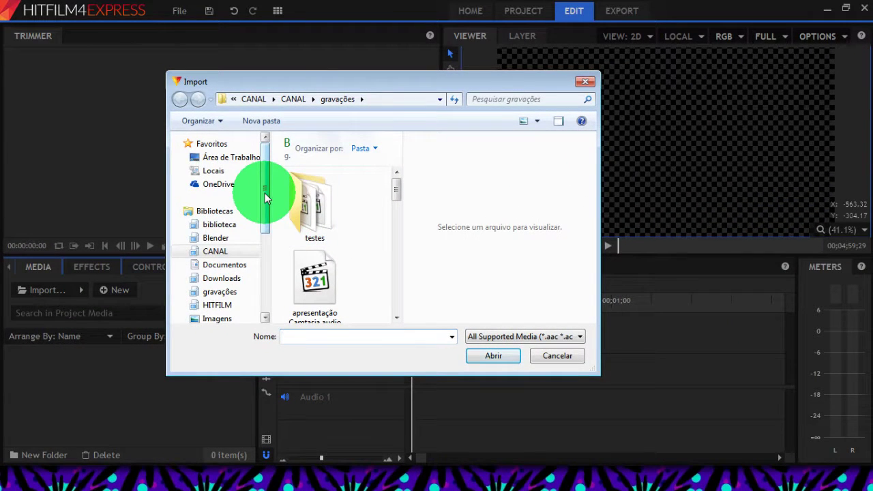
left_click_drag(265, 193, 263, 215)
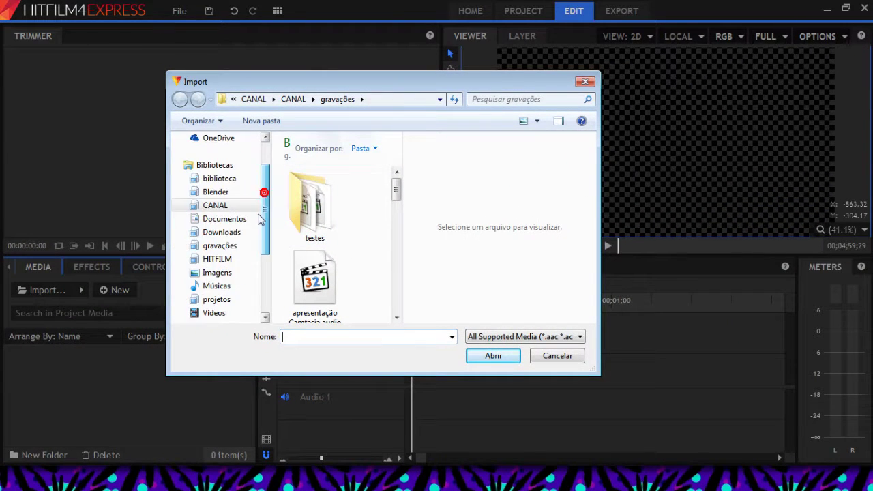
left_click_drag(398, 188, 396, 292)
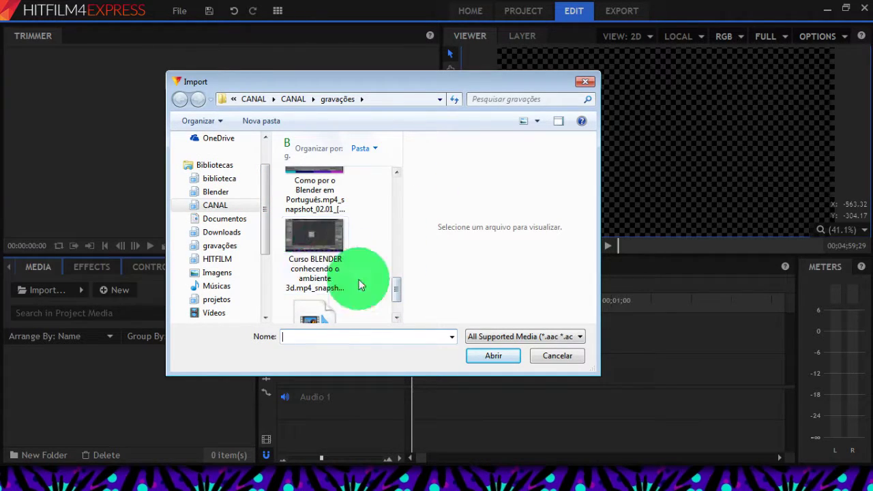
left_click(320, 254)
left_click(488, 356)
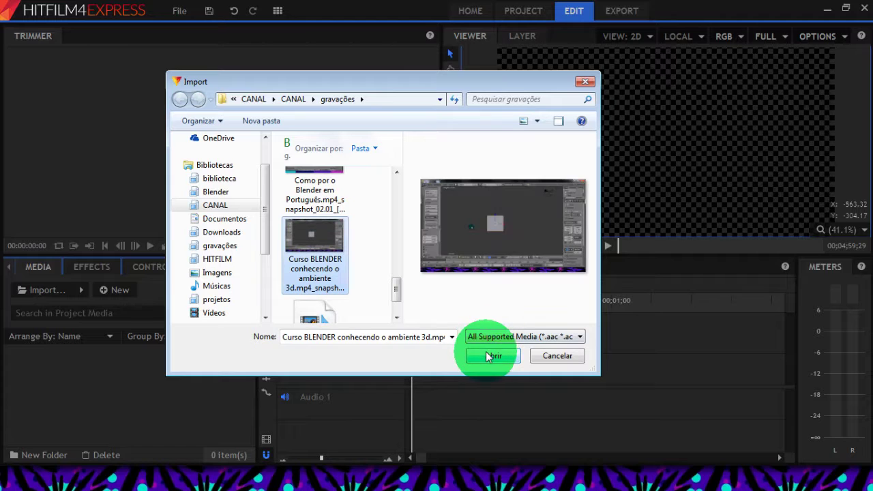
left_click(489, 356)
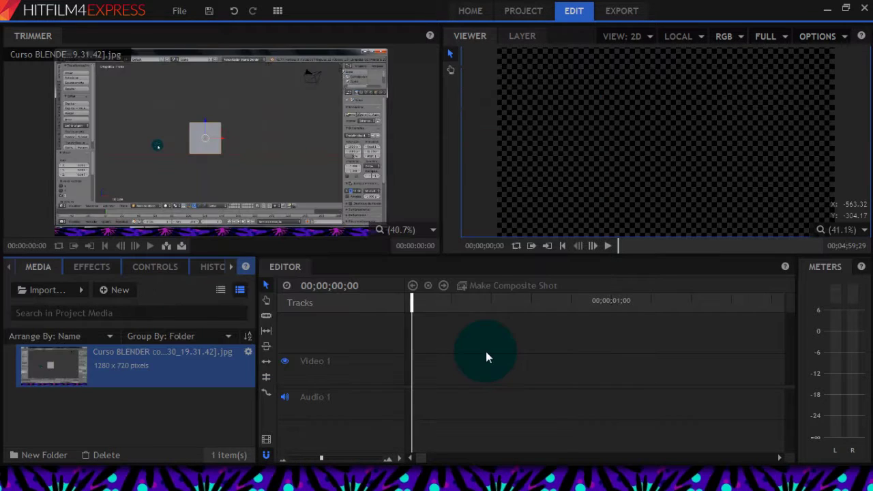
Step: Create a composite shot with the 720p HD @ NTSC 29.97 fps template and add the imported snapshot as a layer
left_click(298, 270)
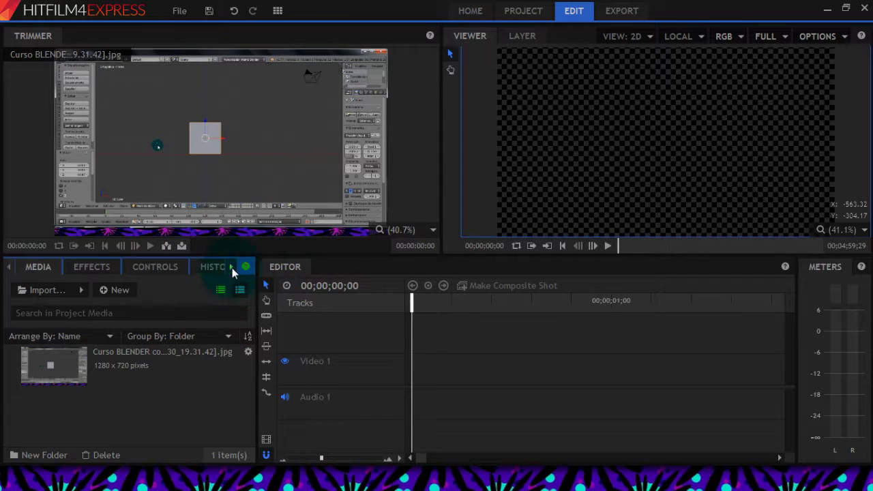
left_click(290, 321)
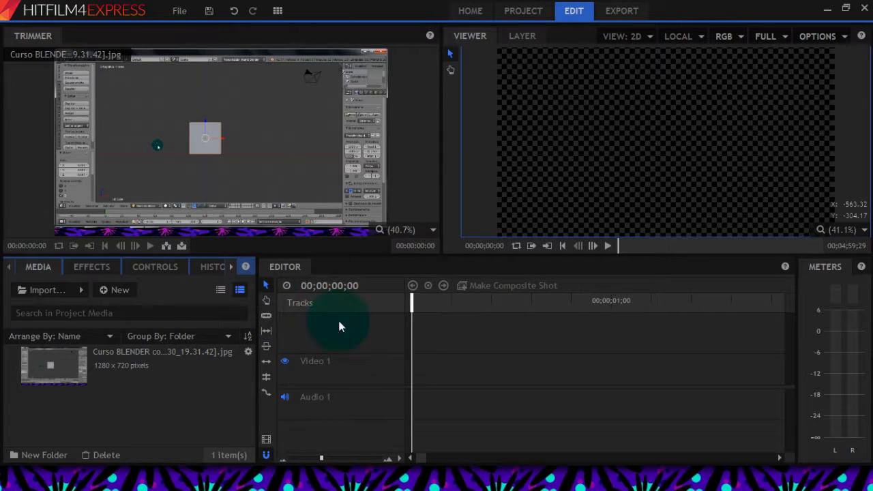
left_click(113, 291)
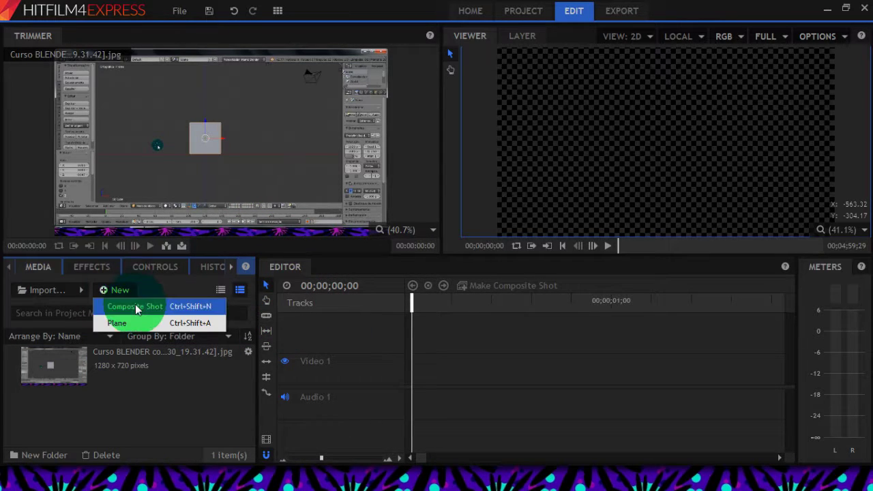
left_click(135, 305)
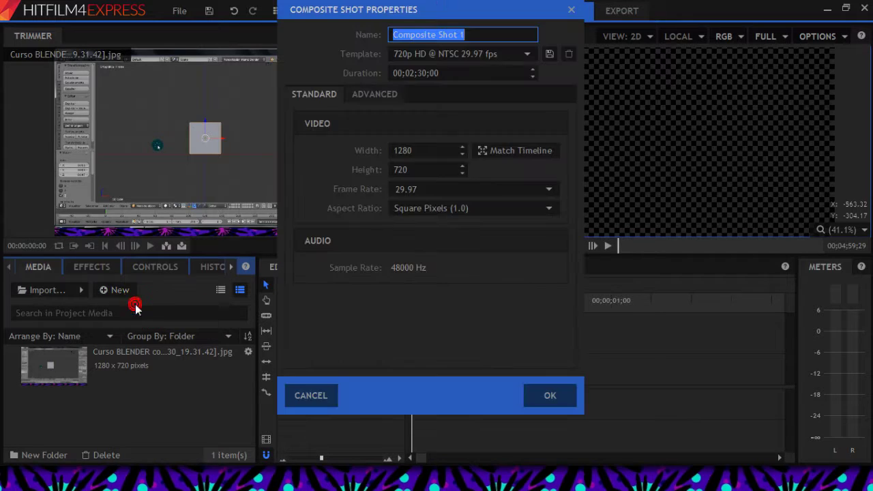
left_click(549, 399)
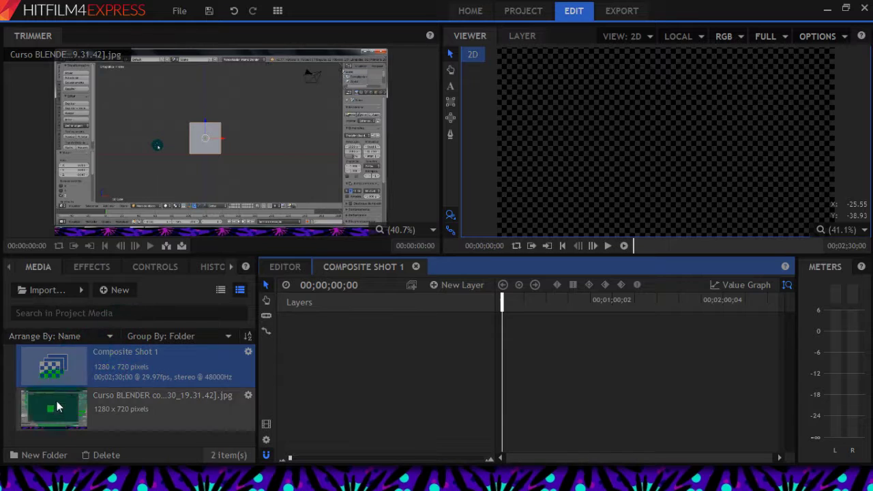
left_click_drag(57, 401, 319, 360)
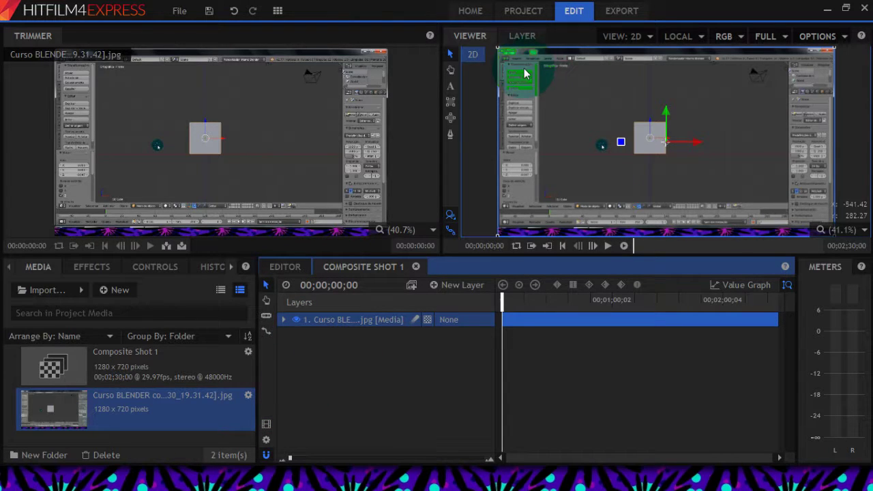
Step: Apply the Color Gradient effect from Gradients & Fills to the snapshot layer
left_click(104, 273)
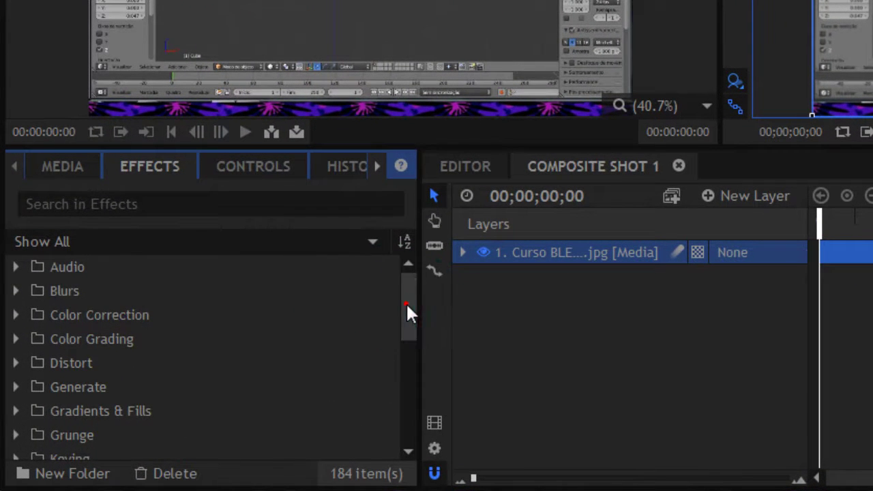
left_click_drag(250, 355, 248, 378)
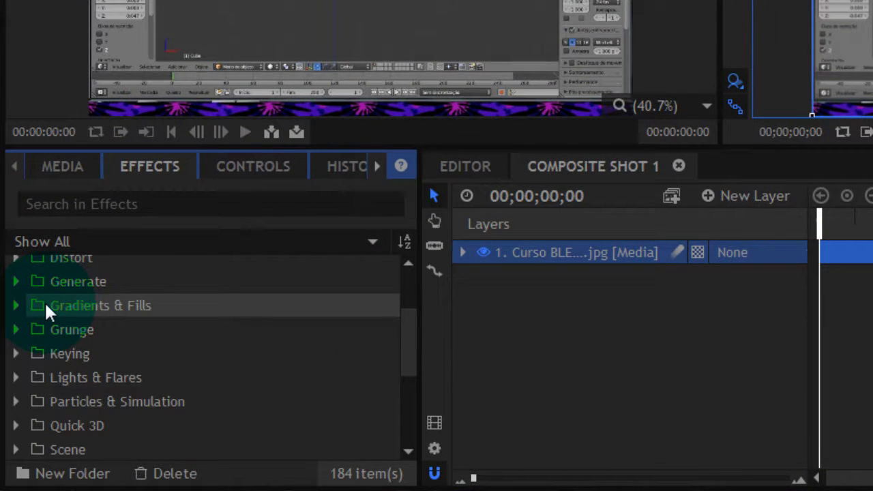
left_click(16, 306)
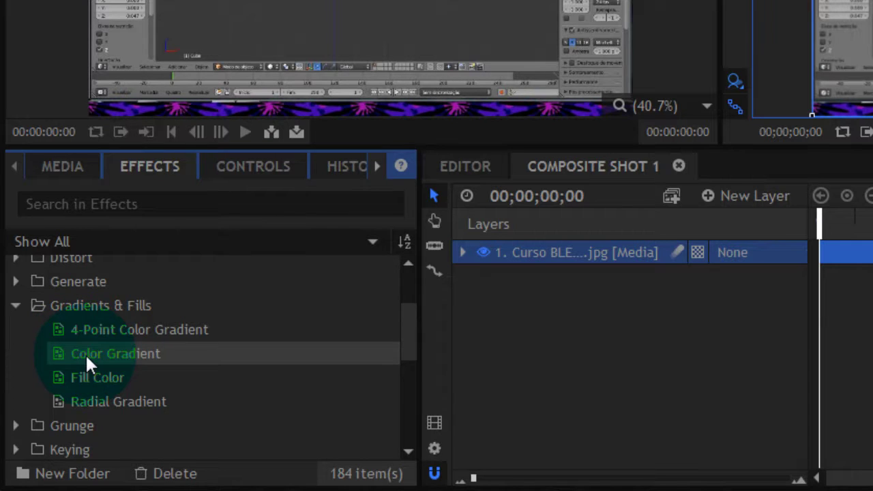
left_click_drag(86, 353, 556, 285)
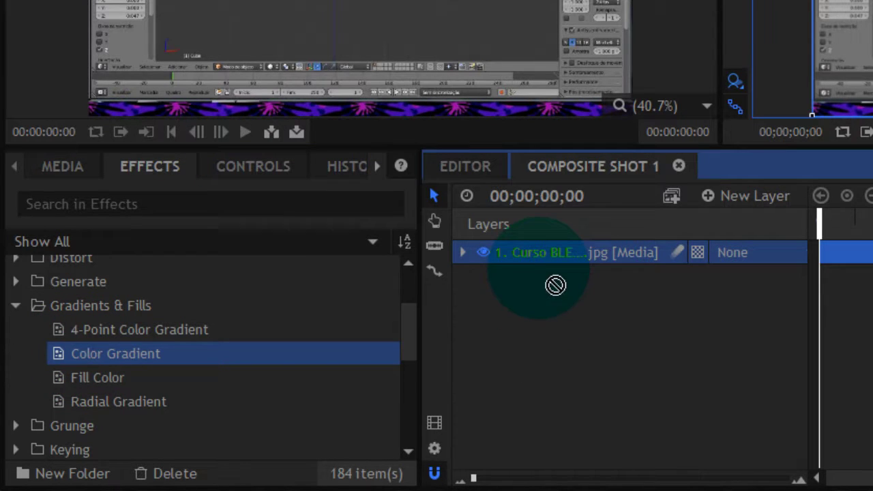
left_click(462, 253)
left_click_drag(83, 353, 505, 299)
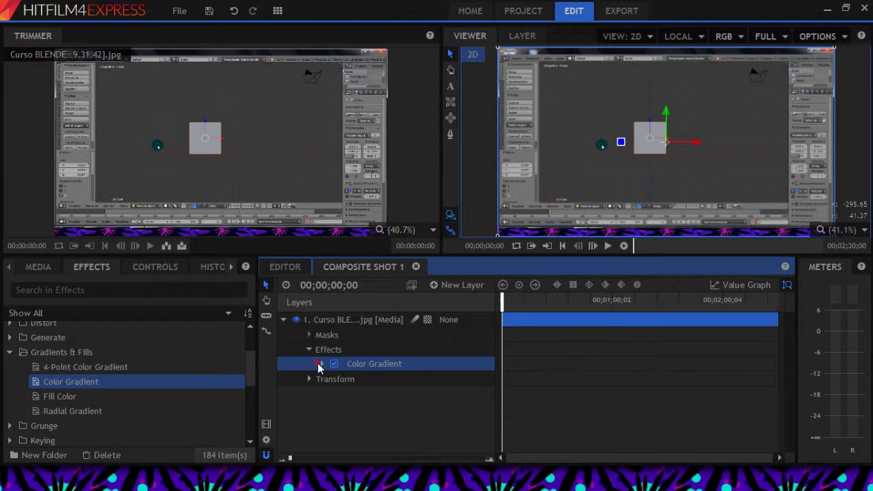
Step: Reveal the Color Gradient's colour swatches in the layer list and set its End Color to orange (255, 88, 5)
left_click(321, 363)
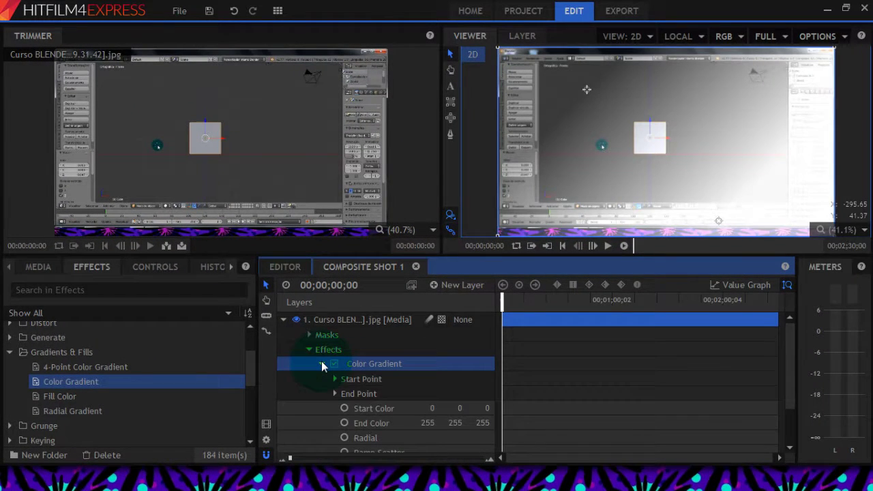
left_click(664, 136)
left_click(587, 102)
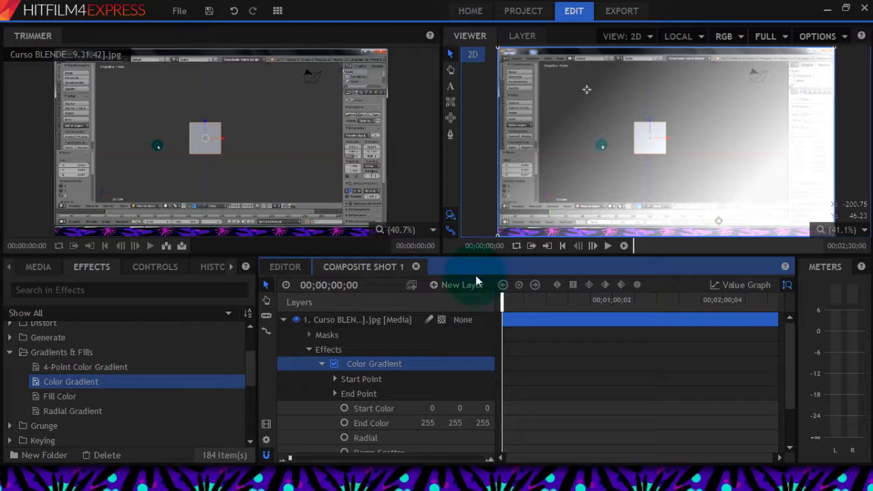
left_click(503, 300)
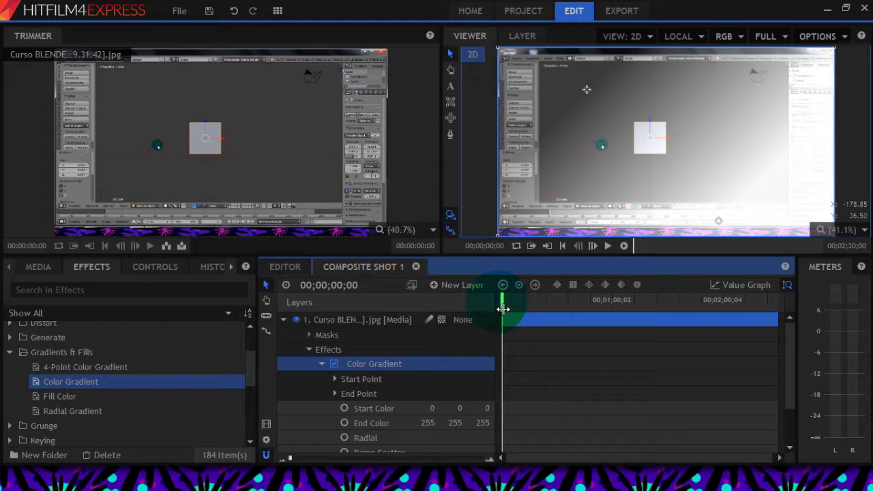
left_click_drag(503, 309, 568, 310)
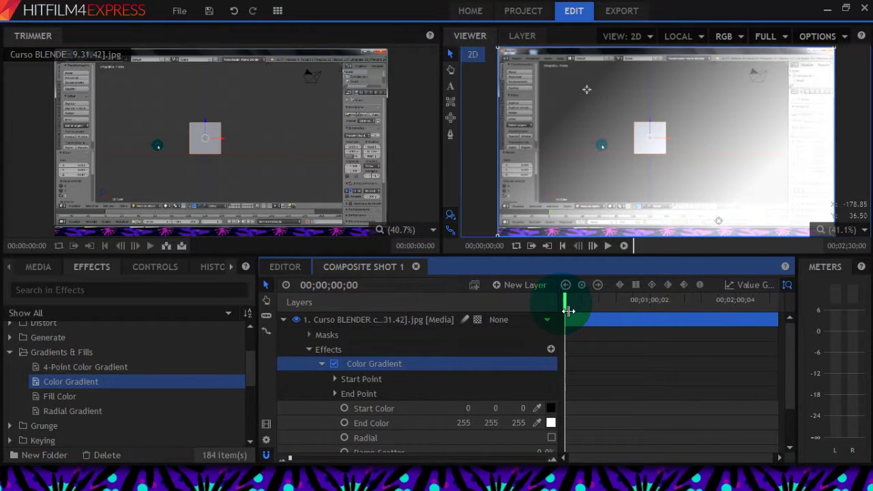
left_click(551, 423)
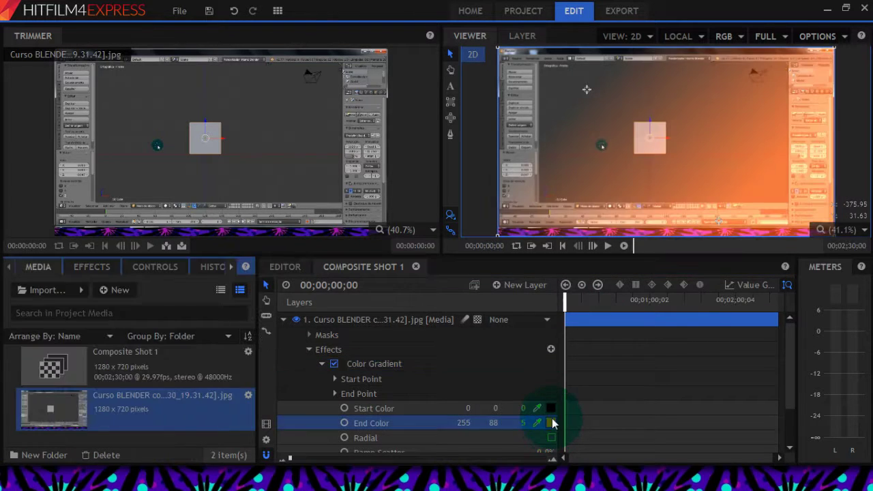
Step: Sample purple (70, 11, 175) for the gradient's End Color and magenta (167, 23, 170) for its Start Color from the image's lower strip
left_click(537, 422)
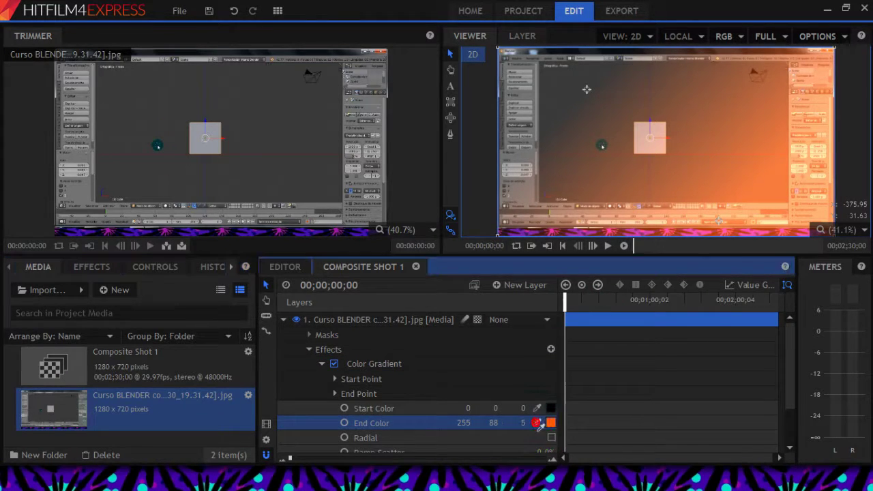
left_click(515, 365)
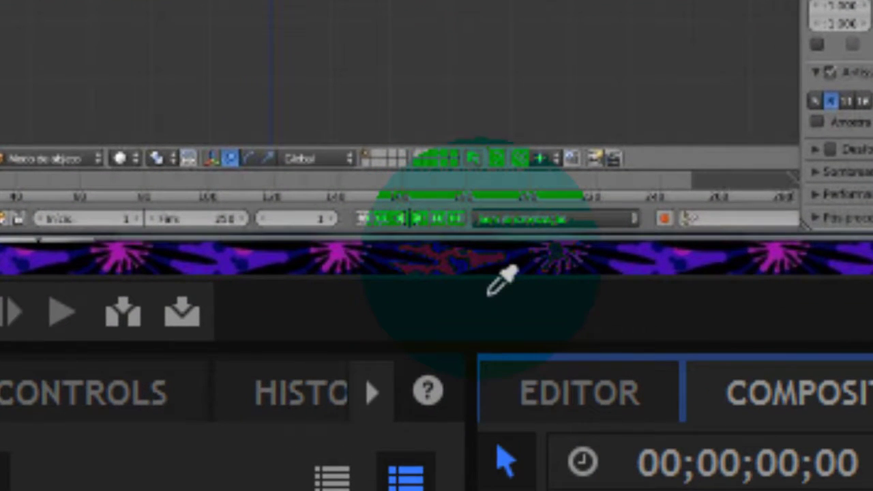
left_click_drag(488, 293, 489, 258)
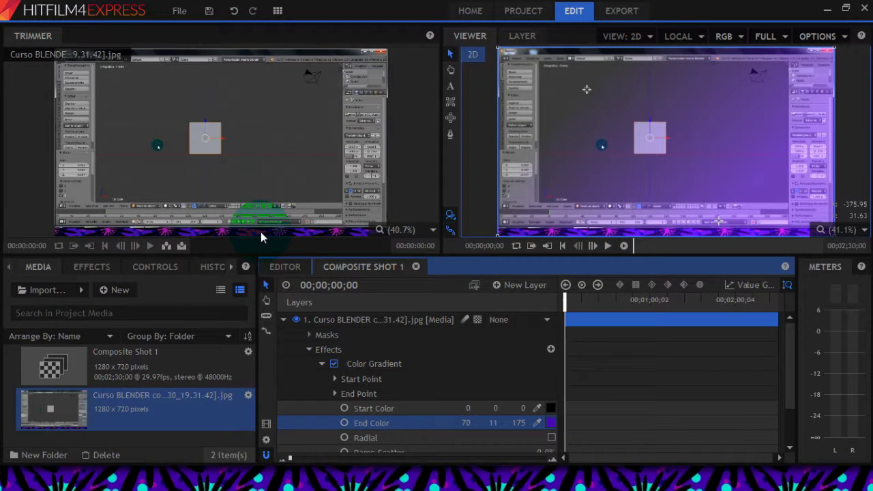
left_click(530, 219)
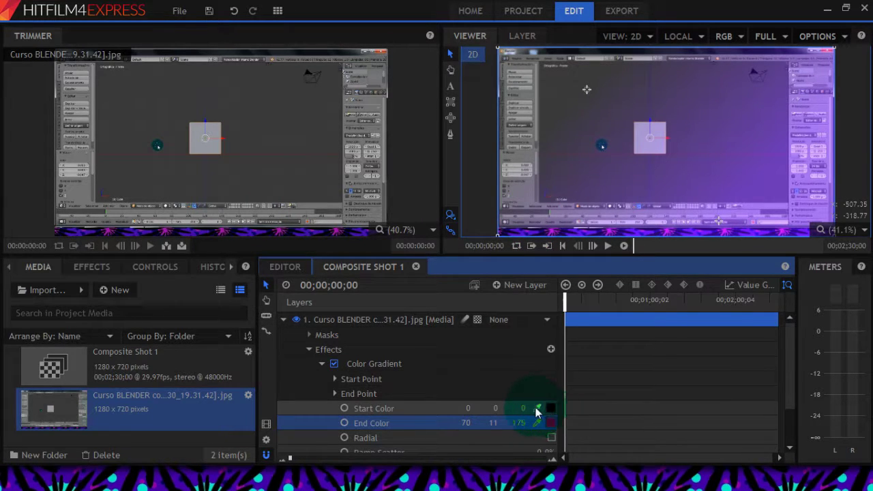
left_click_drag(538, 411, 291, 231)
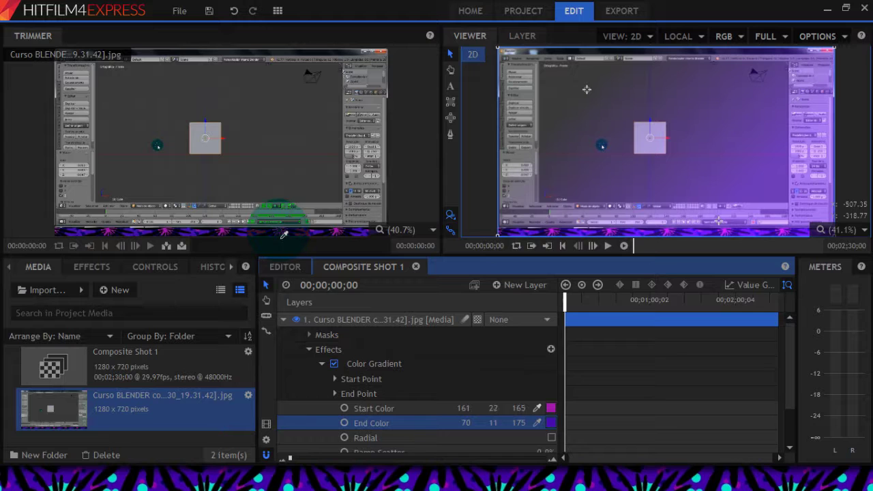
left_click_drag(279, 229, 279, 230)
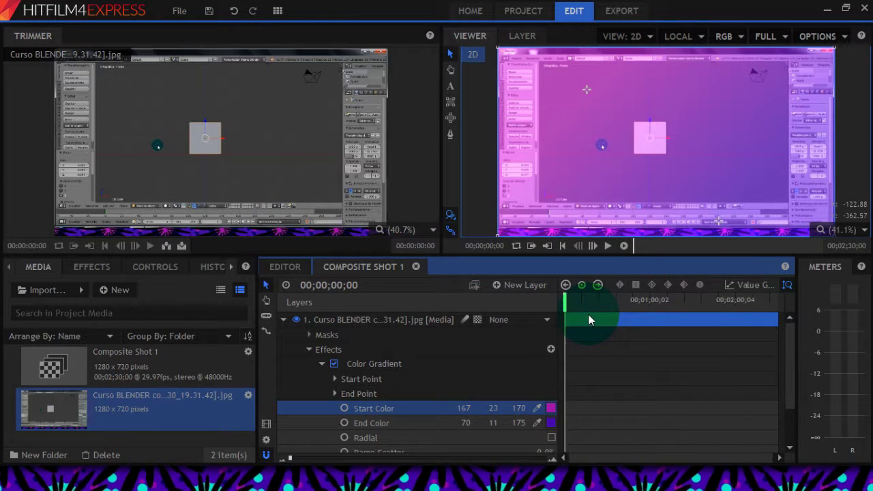
Step: Try the Screen blend mode on the Color Gradient, and switch it back to Add
scroll(489, 403, "down", 3)
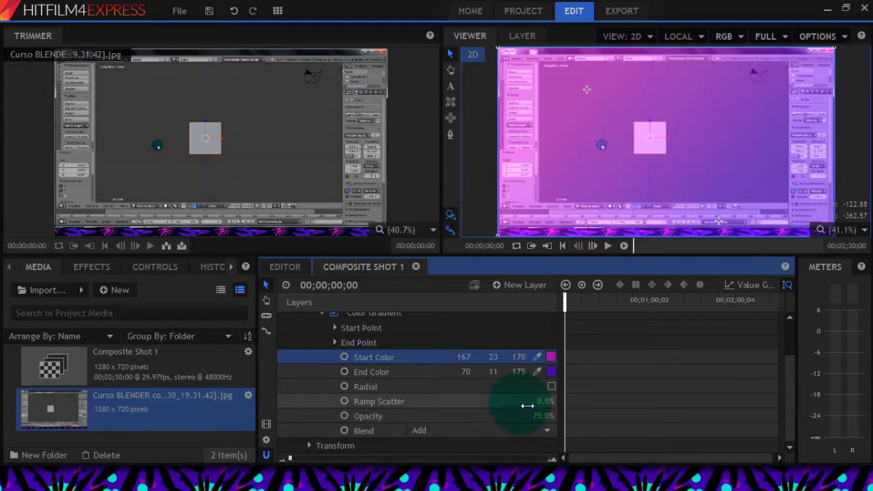
left_click(494, 430)
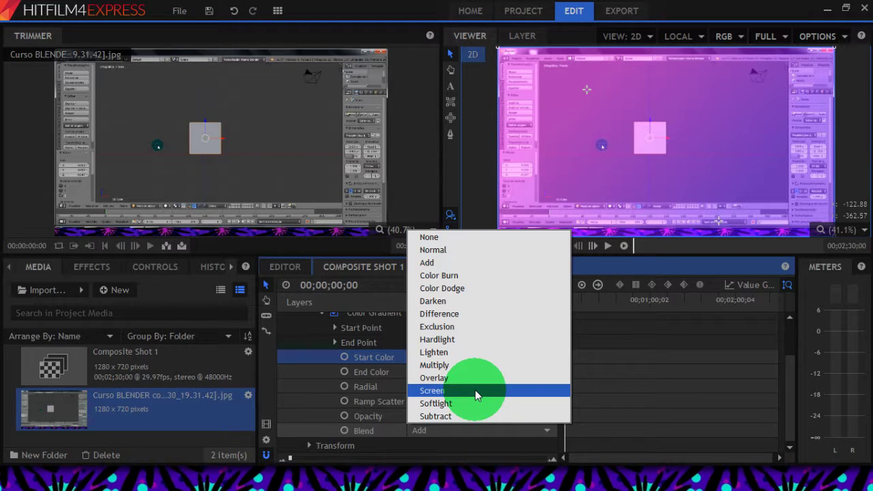
left_click(475, 389)
left_click(492, 433)
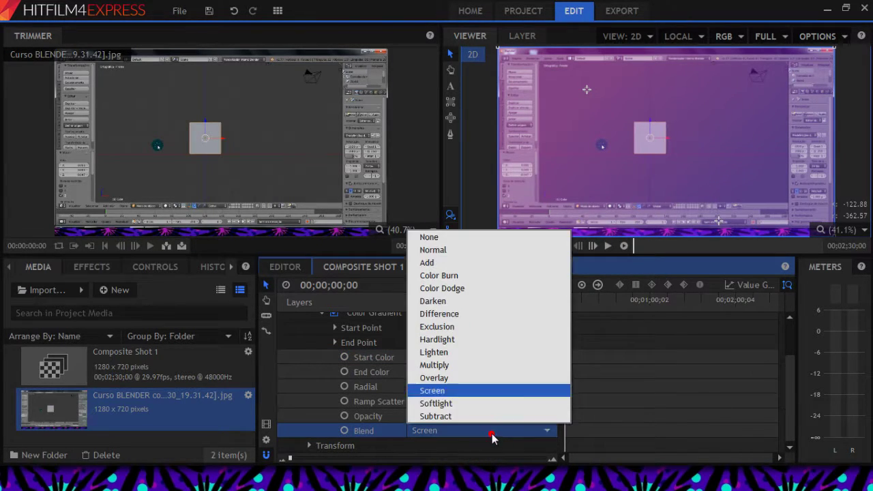
left_click(472, 262)
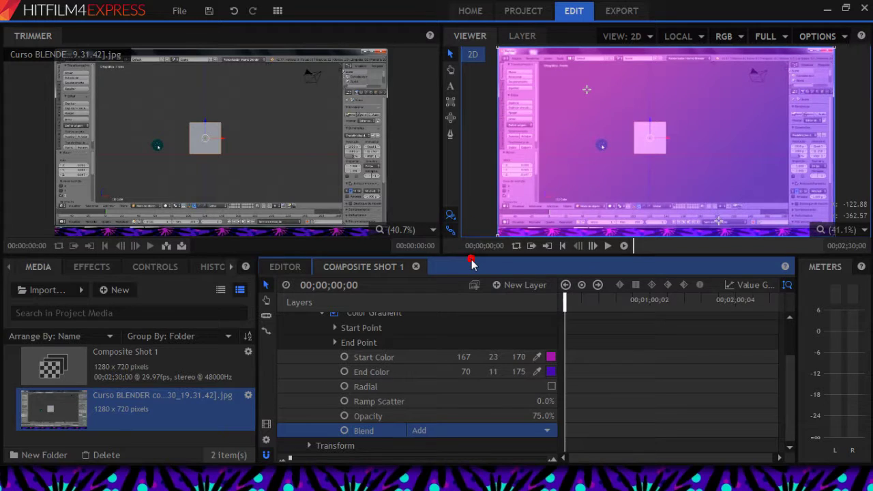
left_click(486, 428)
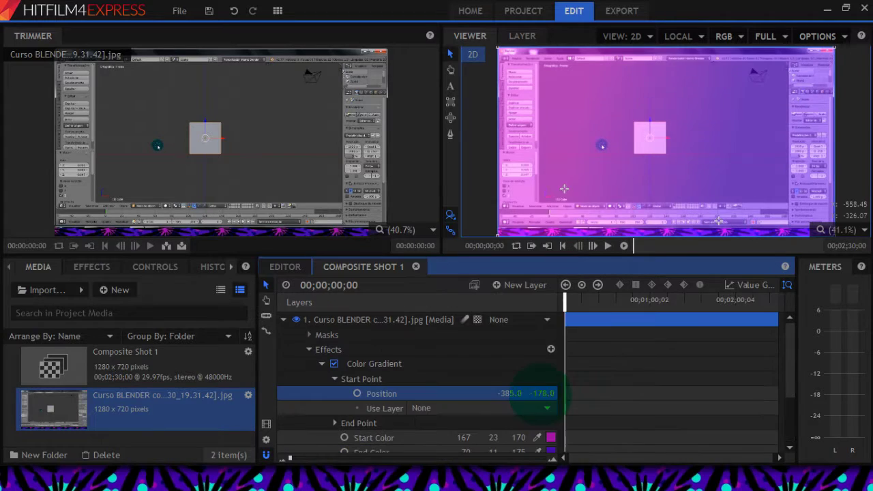
Step: Reposition the Color Gradient's start point close to the cube near the image centre
mouse_move(538, 390)
left_mouse_down()
mouse_move(555, 392)
mouse_move(521, 396)
mouse_move(536, 395)
left_mouse_up()
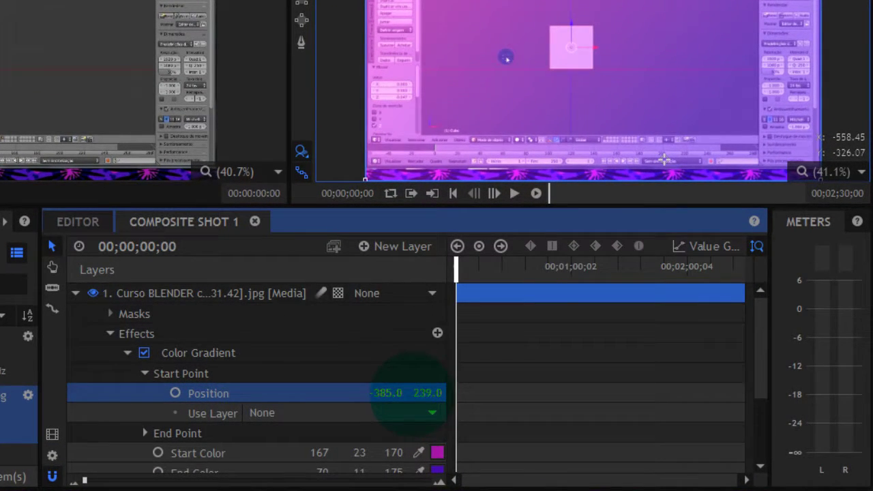
left_click_drag(408, 394, 424, 393)
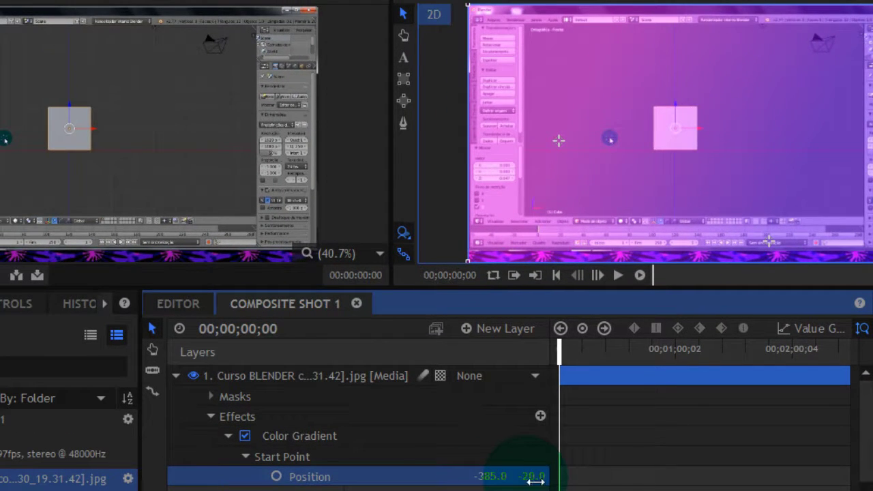
mouse_move(480, 478)
left_mouse_down()
mouse_move(511, 475)
mouse_move(478, 478)
mouse_move(491, 472)
mouse_move(481, 467)
mouse_move(526, 471)
left_mouse_up()
left_click(497, 456)
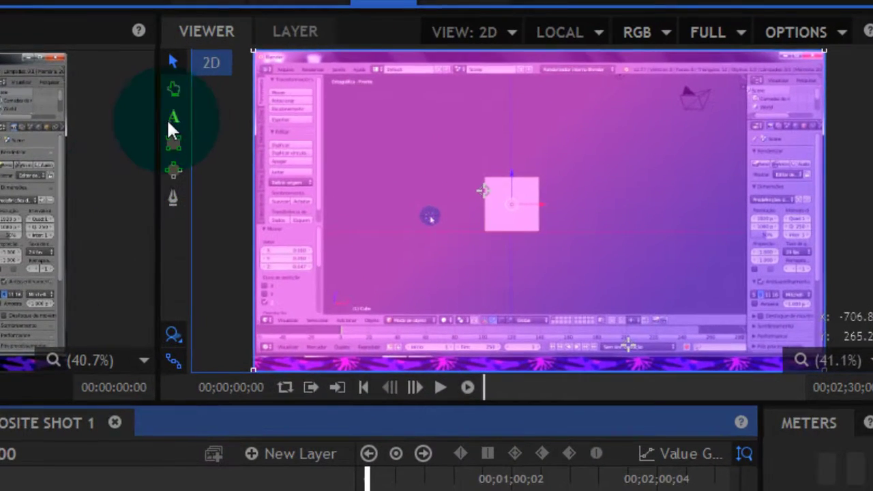
Step: Draw a text box over most of the image and enter the title "CONHECENDO O AMBIENTE 3D"
left_click(200, 113)
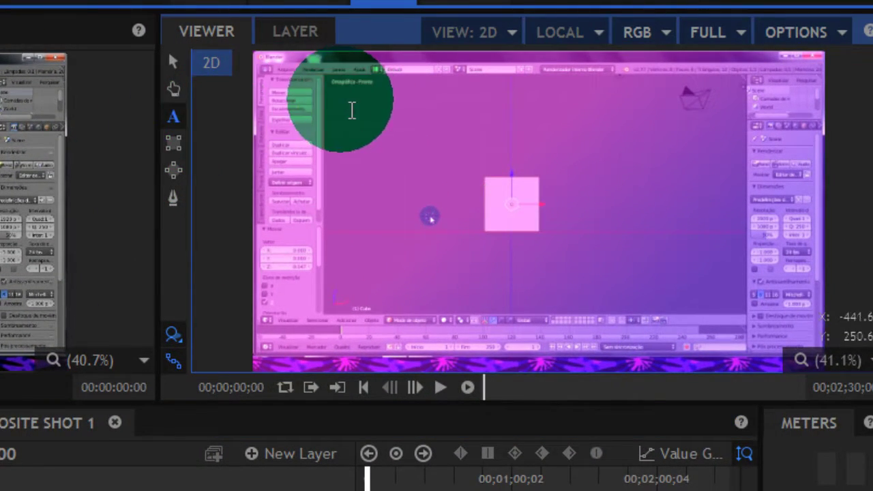
left_click(320, 80)
left_click_drag(321, 81, 784, 341)
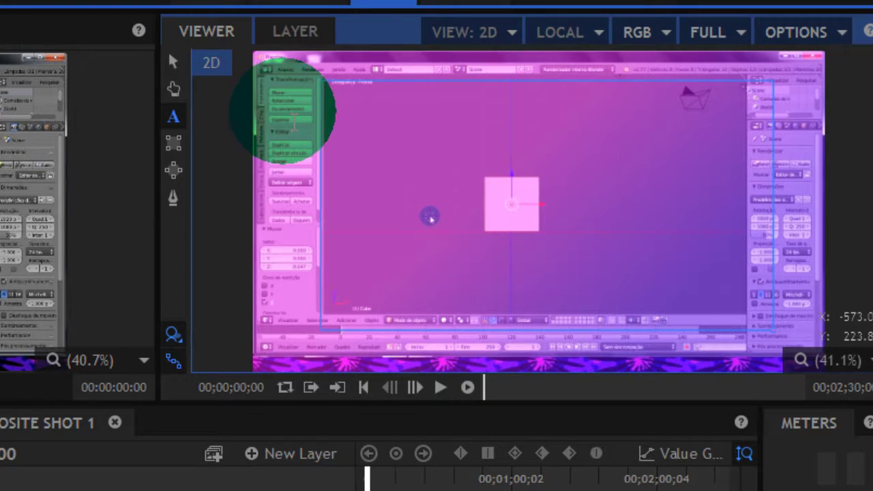
left_click(338, 105)
left_click(348, 116)
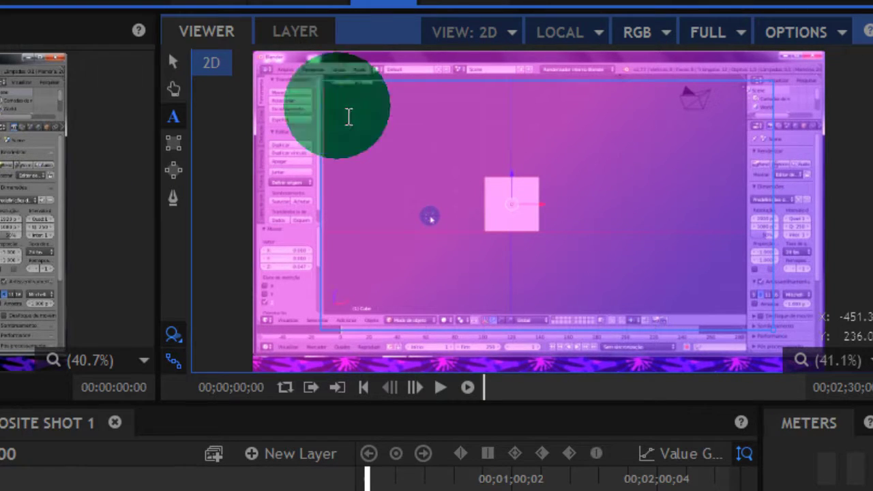
left_click(348, 116)
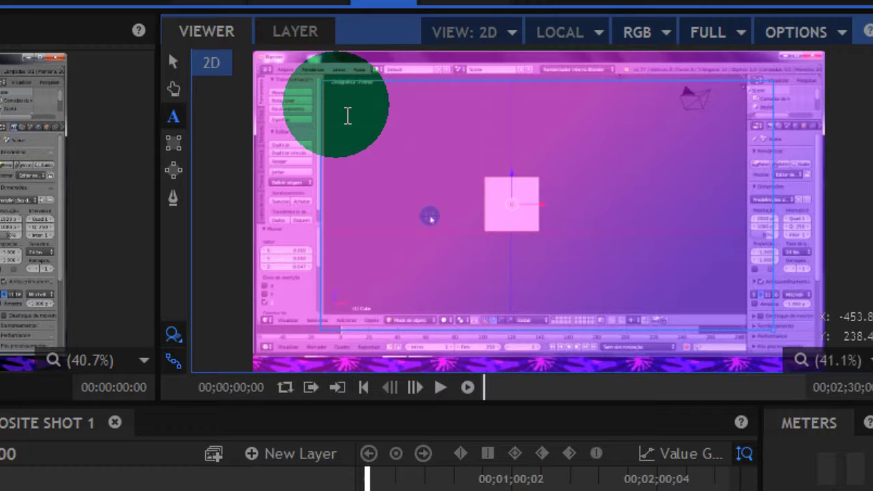
type("CONHECENDO O AMBIENTE 3D")
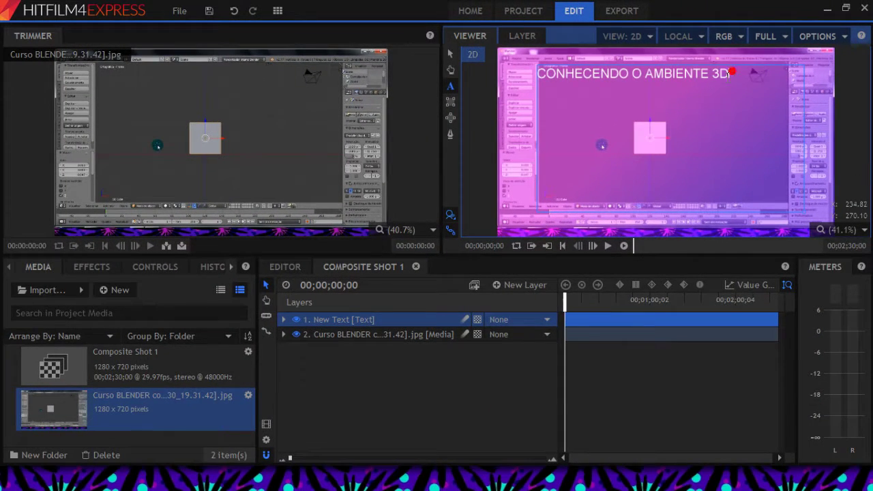
Step: Select the whole title text and show its character formatting settings
left_click(499, 78)
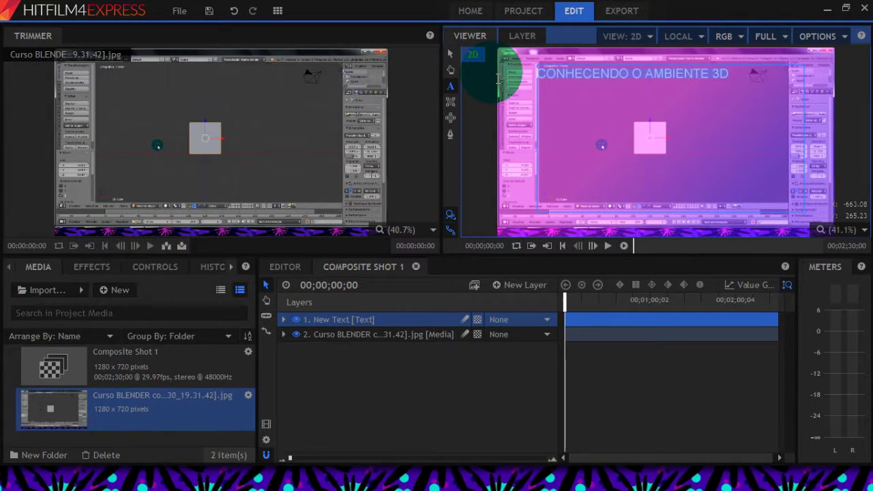
left_click(705, 163)
left_click(597, 148)
left_click(345, 300)
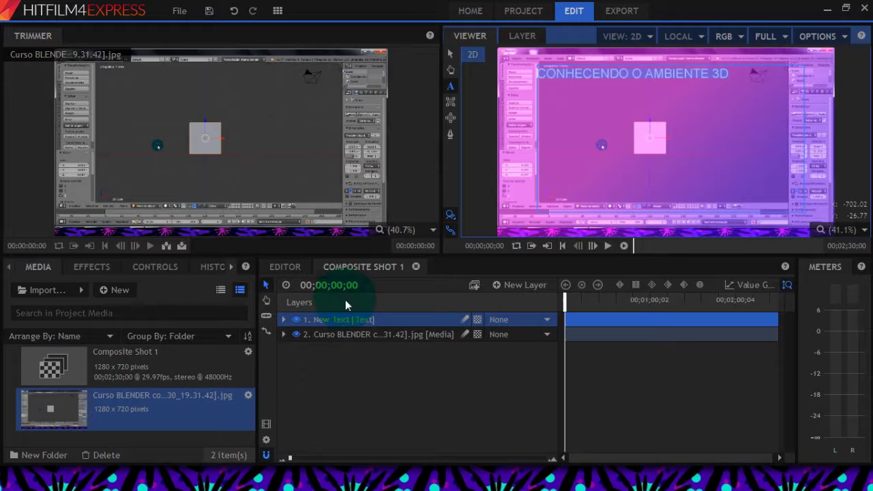
left_click(230, 267)
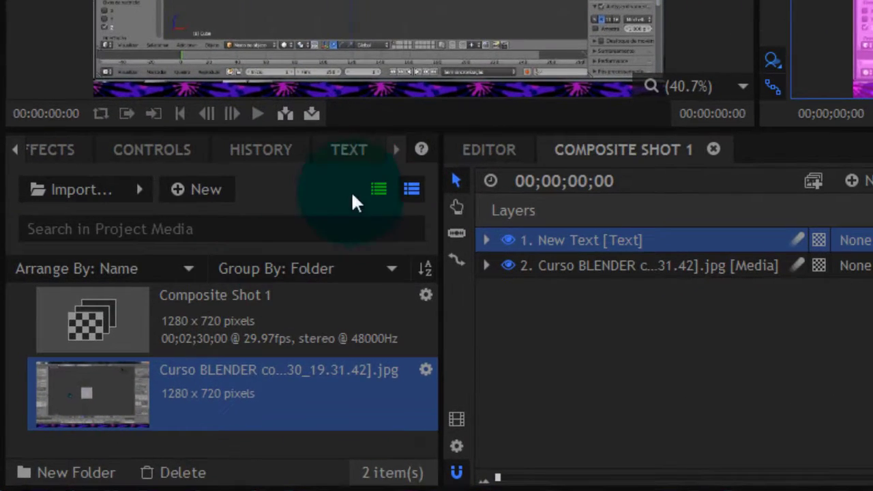
left_click(349, 150)
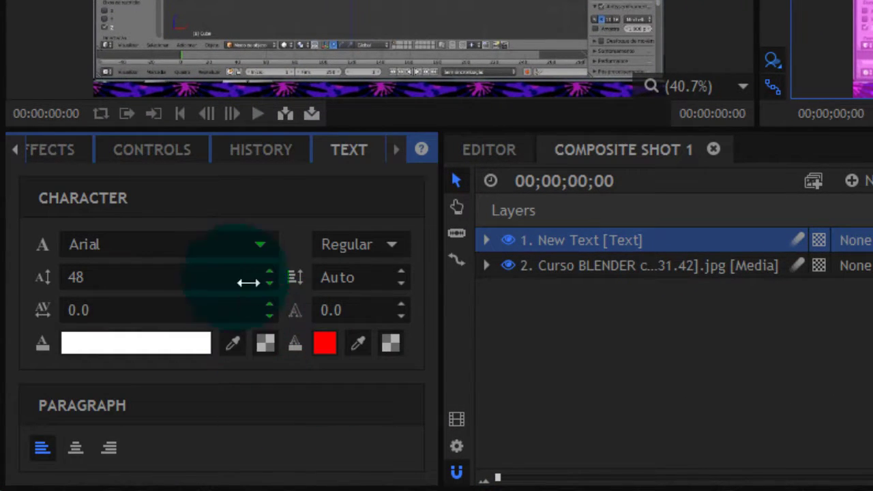
Step: Enlarge the title text's font size to 120
left_click(270, 273)
left_click(269, 273)
left_click(270, 273)
left_click(270, 272)
left_click(270, 273)
left_click(270, 273)
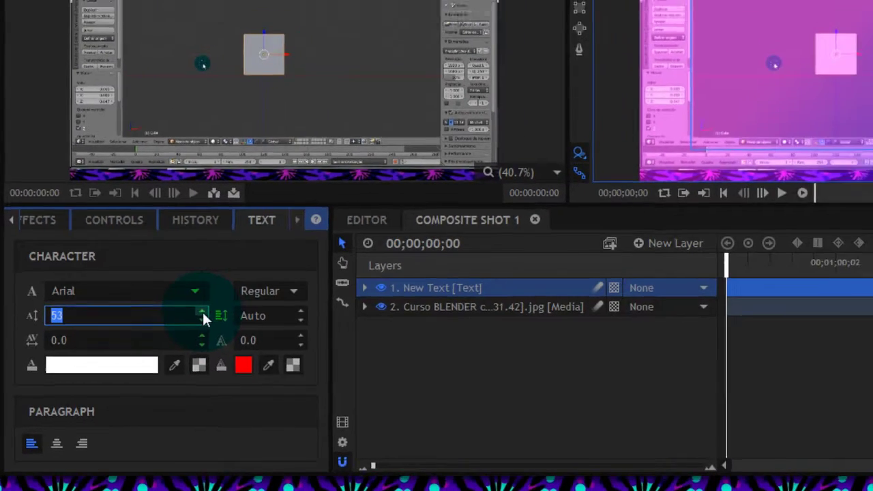
left_click(203, 312)
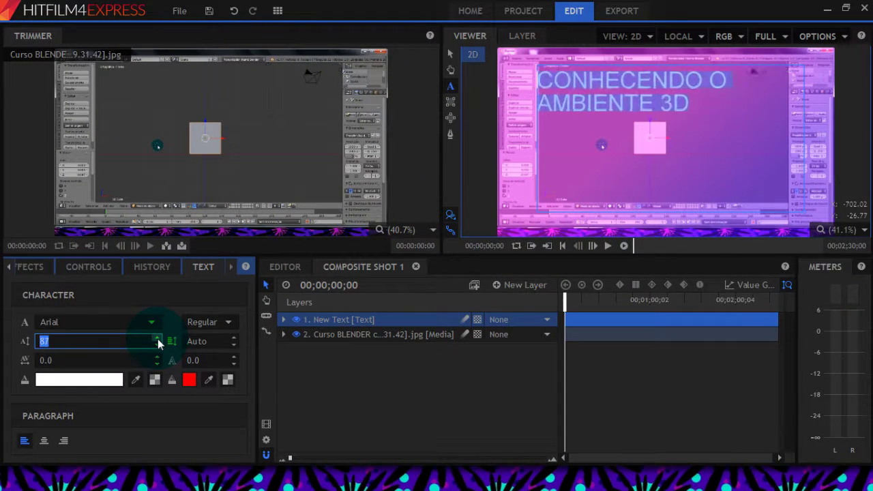
left_click_drag(159, 343, 158, 347)
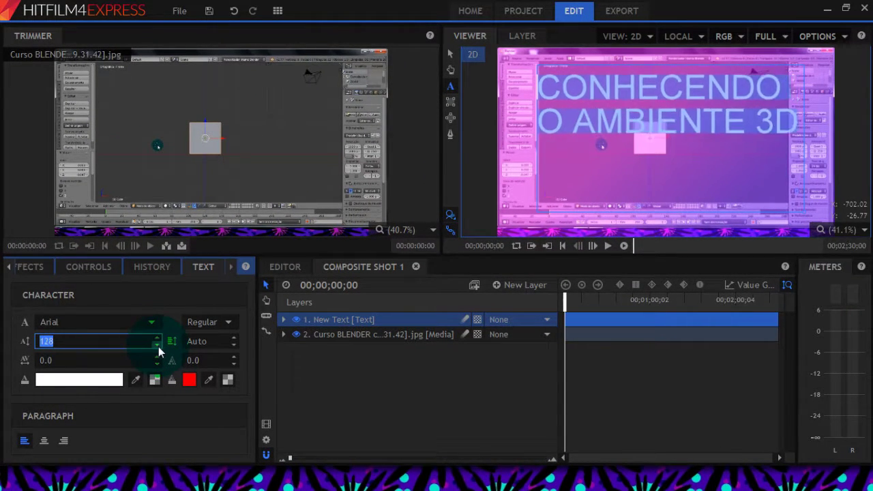
scroll(158, 346, "down", 8)
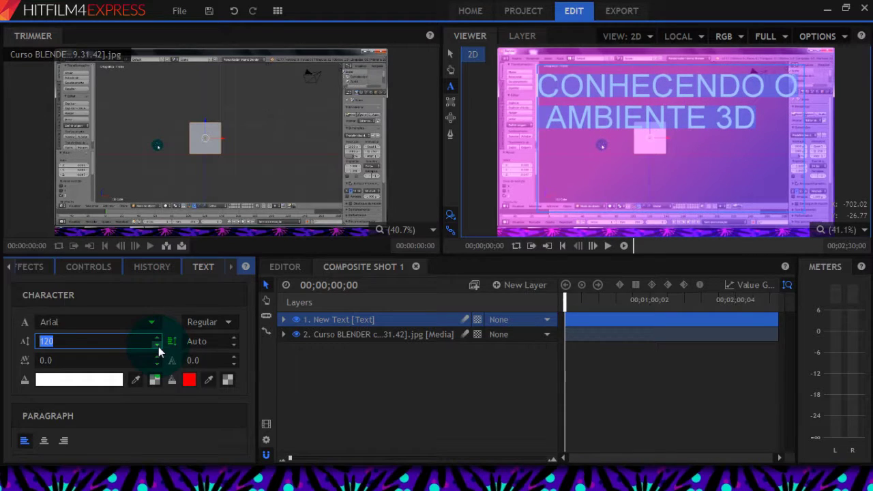
Step: Change the title's font to Orbitron
left_click(73, 326)
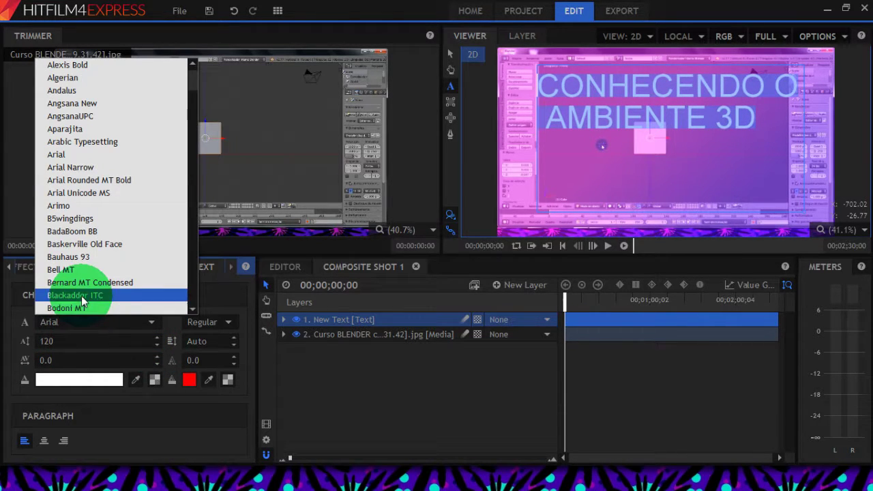
type("or")
left_click(81, 295)
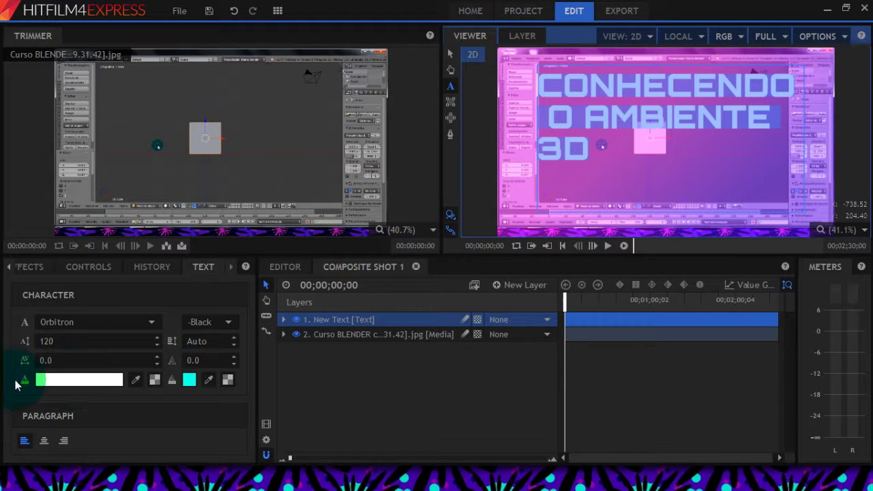
Step: Set the title's text colour to yellow from the basic colours
left_click(61, 383)
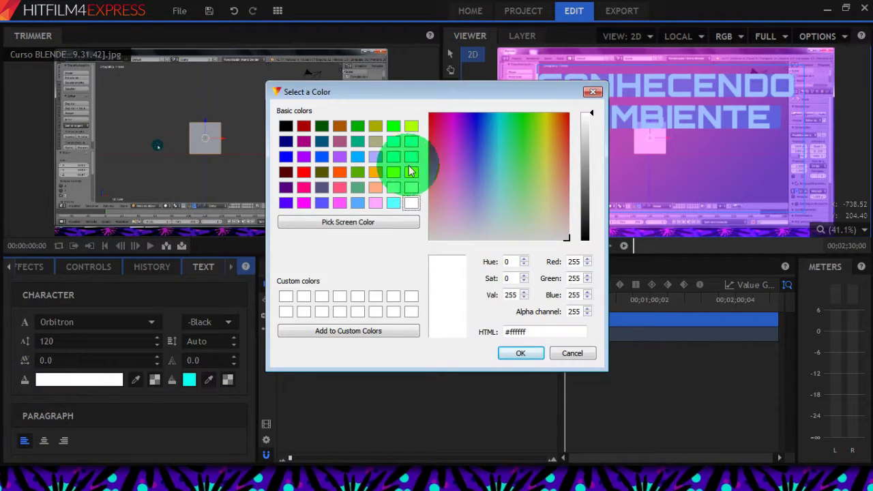
left_click(502, 126)
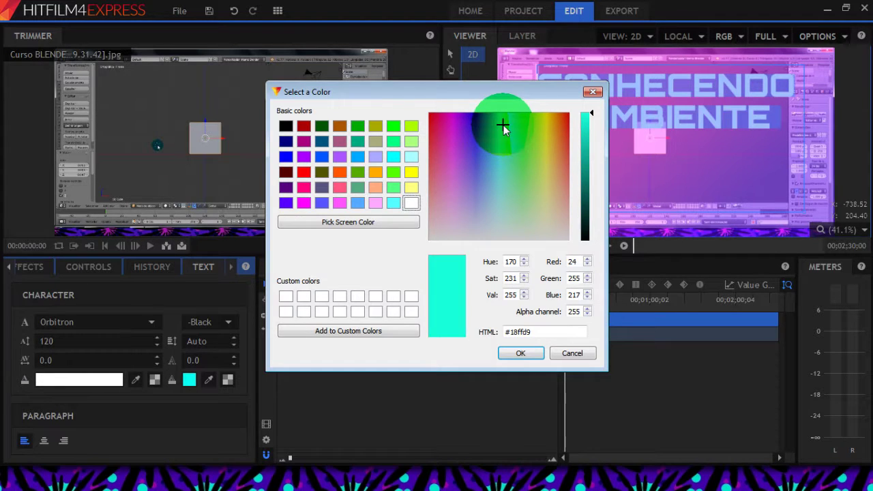
left_click(411, 172)
left_click(521, 352)
Step: Reduce the selected title text's font size to 119
left_click_drag(607, 146, 540, 76)
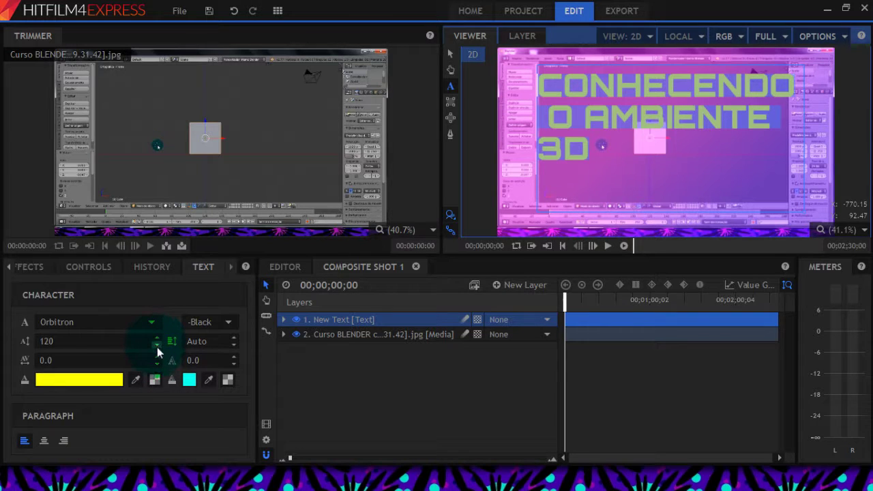
left_click(156, 347)
left_click(334, 382)
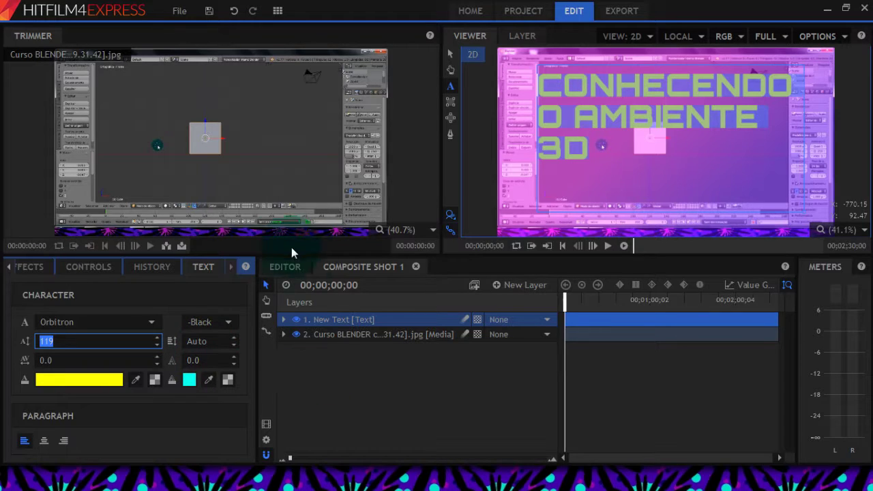
Step: Apply the Drop Shadow effect from the Generate group to the New Text layer
left_click(10, 267)
left_click(41, 267)
left_click(9, 352)
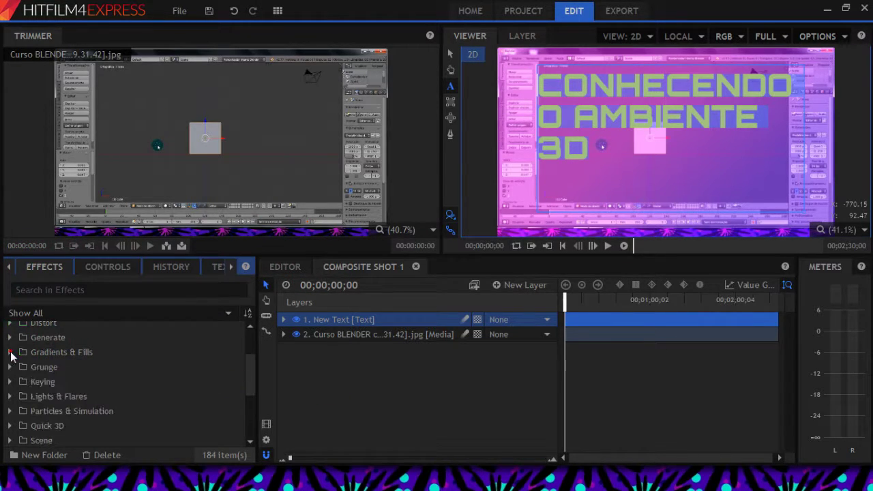
left_click(19, 337)
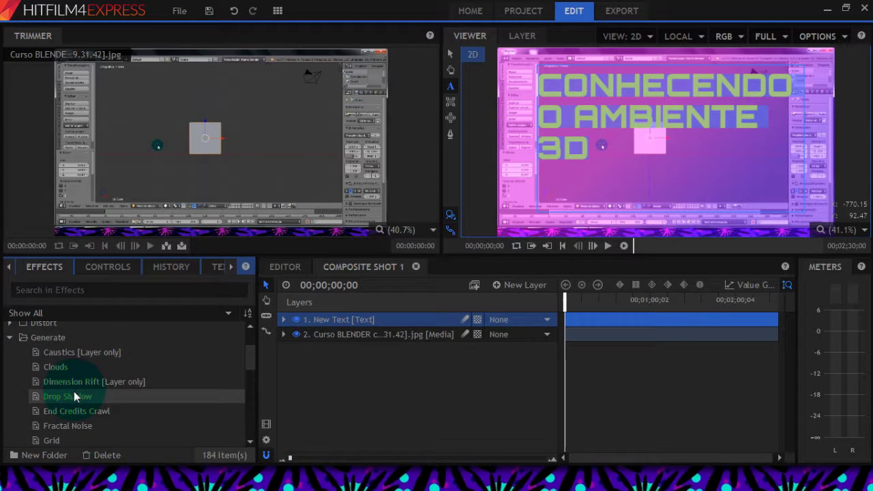
left_click_drag(70, 395, 343, 320)
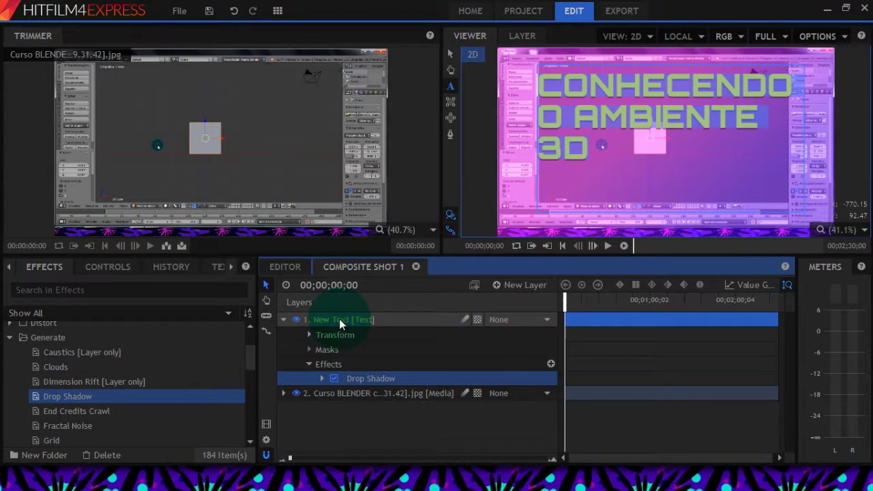
Step: Set the Drop Shadow's angle to 150, distance to 9 px, opacity to 0.6, scale to 0.98 and penumbra to 12 px
left_click(312, 380)
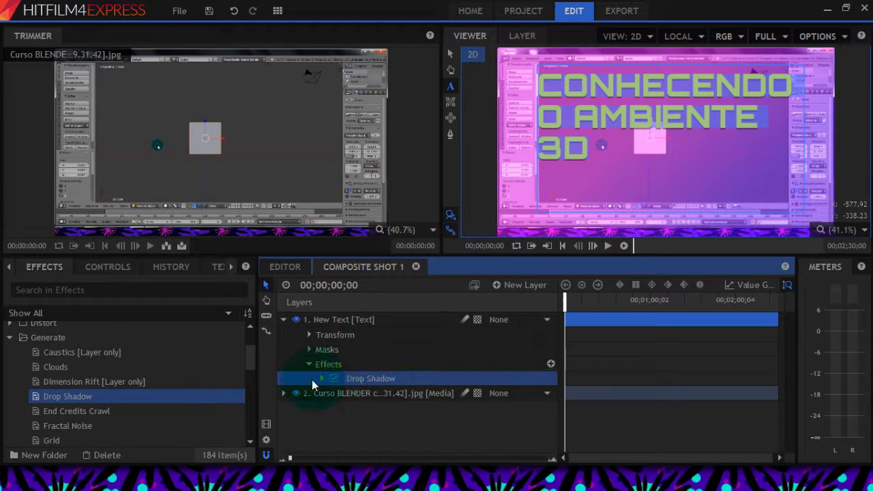
scroll(355, 409, "down", 2)
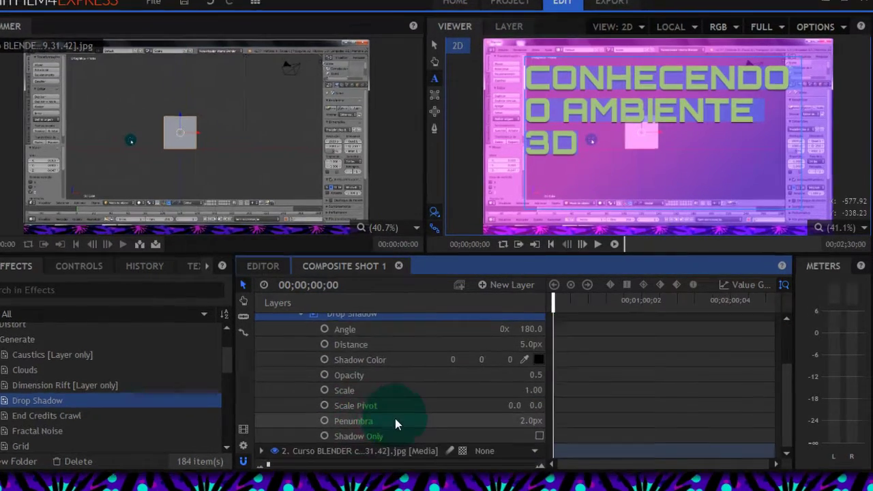
scroll(403, 417, "up", 1)
scroll(422, 416, "down", 1)
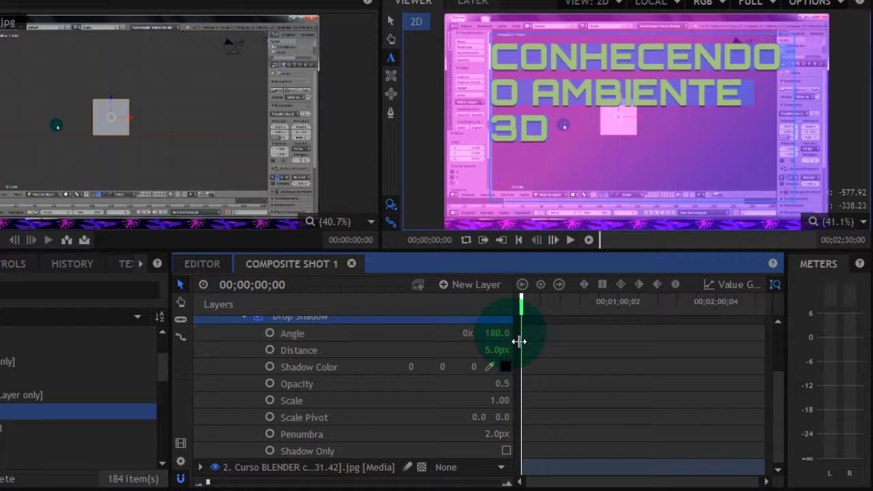
left_click(513, 334)
left_click_drag(518, 340, 505, 340)
left_click(497, 433)
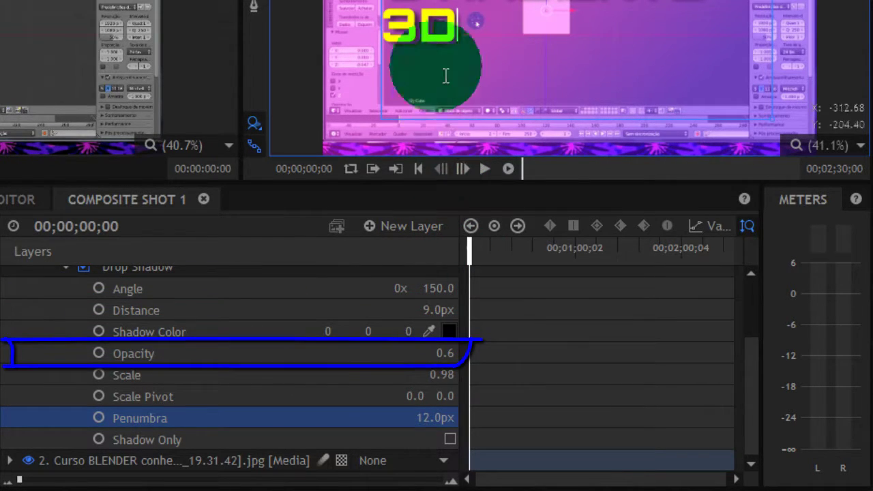
left_click(419, 102)
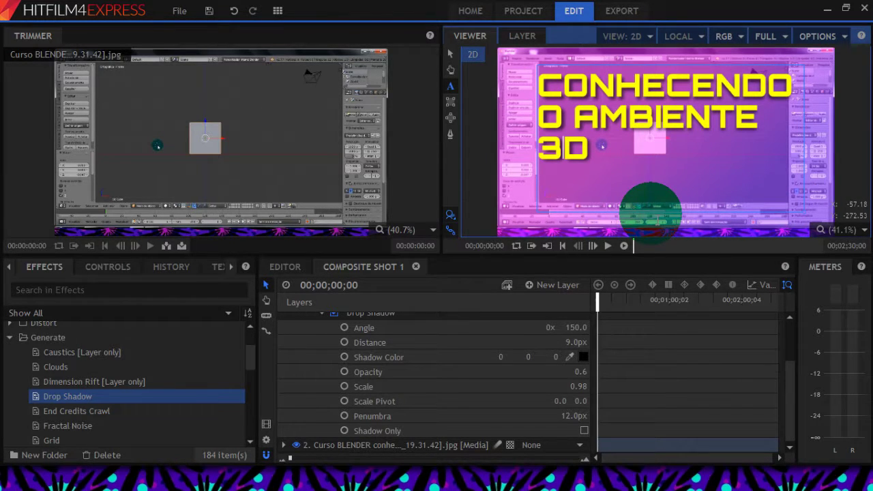
Step: Import Blender-icon.png into the project media and add it as a layer above New Text
left_click_drag(182, 477, 96, 375)
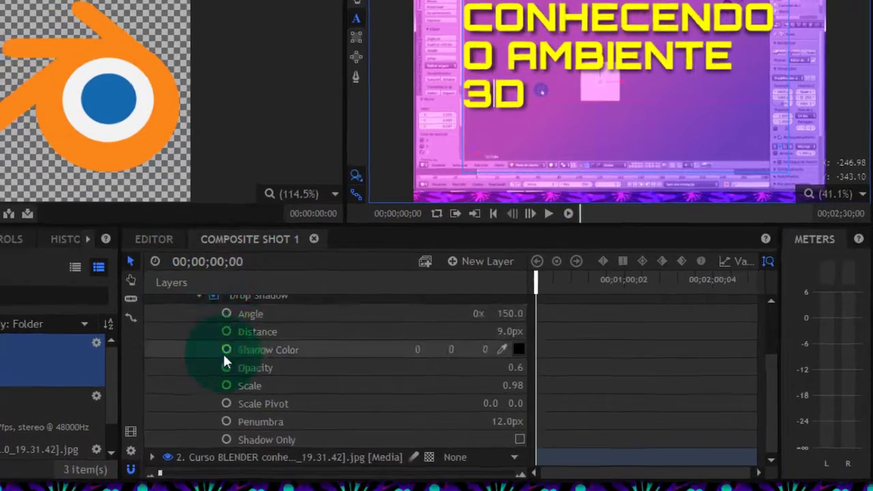
scroll(222, 352, "up", 3)
left_click(152, 304)
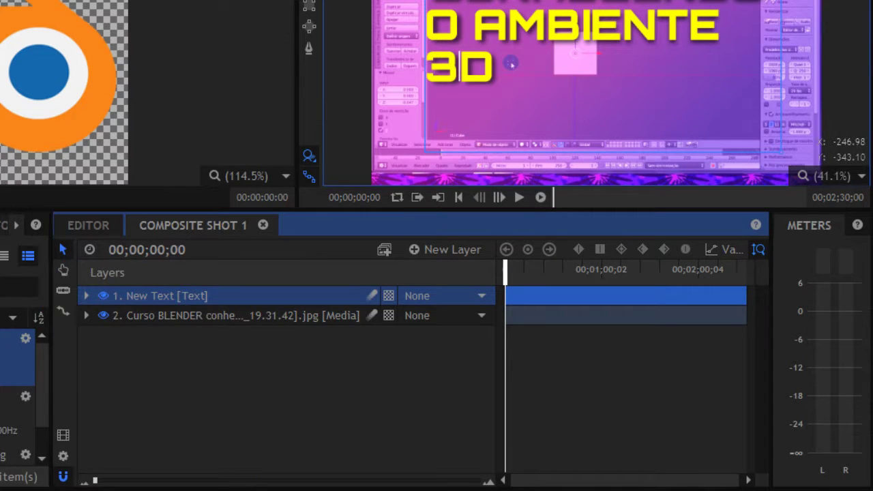
left_click_drag(17, 356, 189, 290)
Step: Try moving the title text to the right over the image, and undo the move
left_click(606, 66)
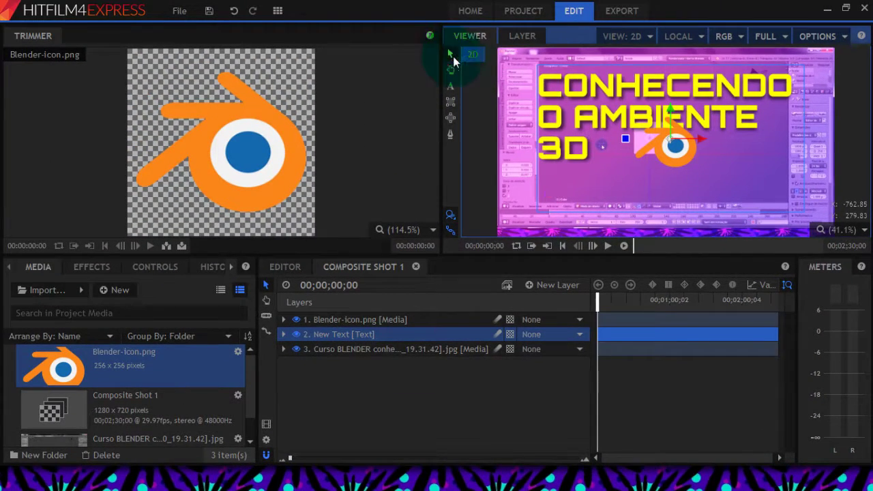
left_click_drag(604, 127, 770, 139)
left_click(422, 48)
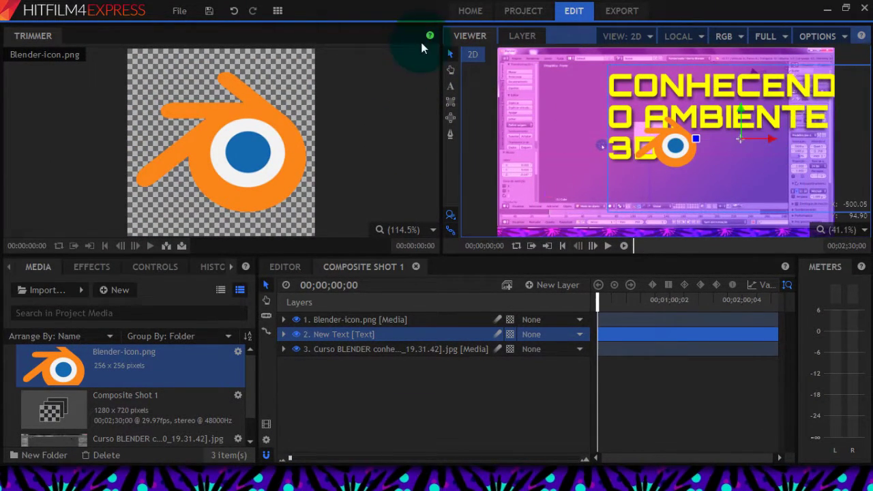
left_click(235, 11)
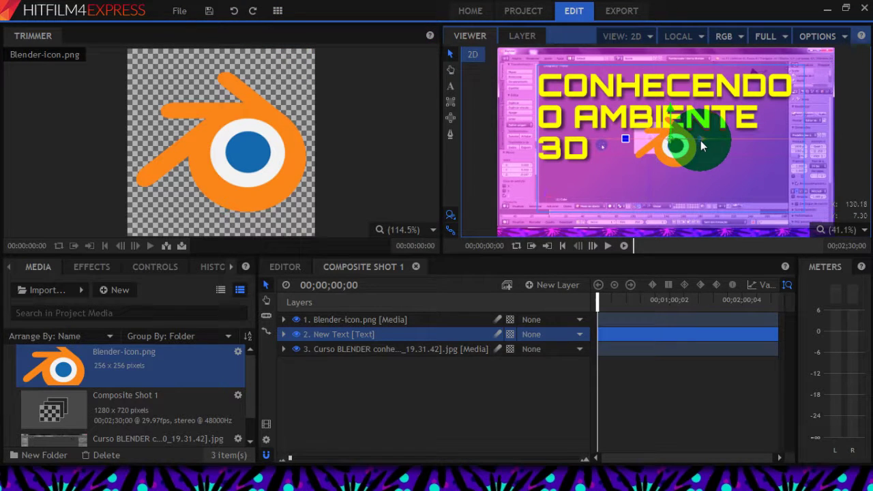
Step: Move the Blender-icon.png logo to the lower-right corner of the composite image and enlarge it
left_click(330, 319)
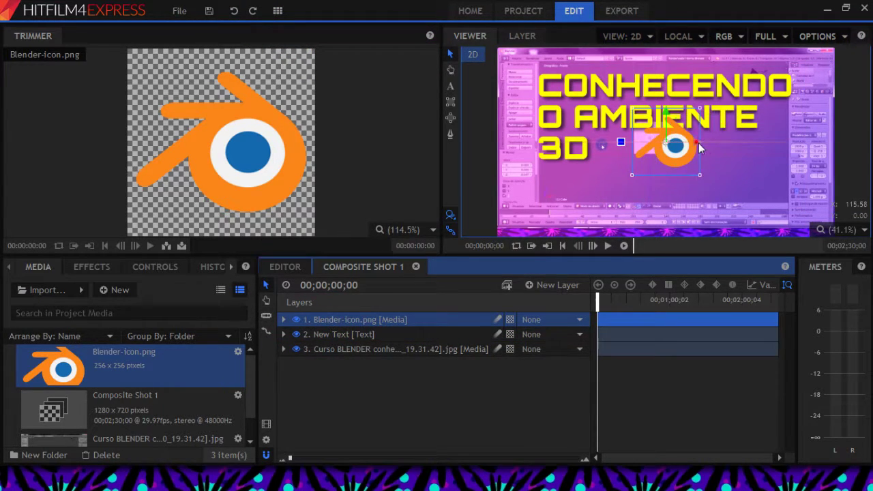
left_click_drag(696, 142, 736, 162)
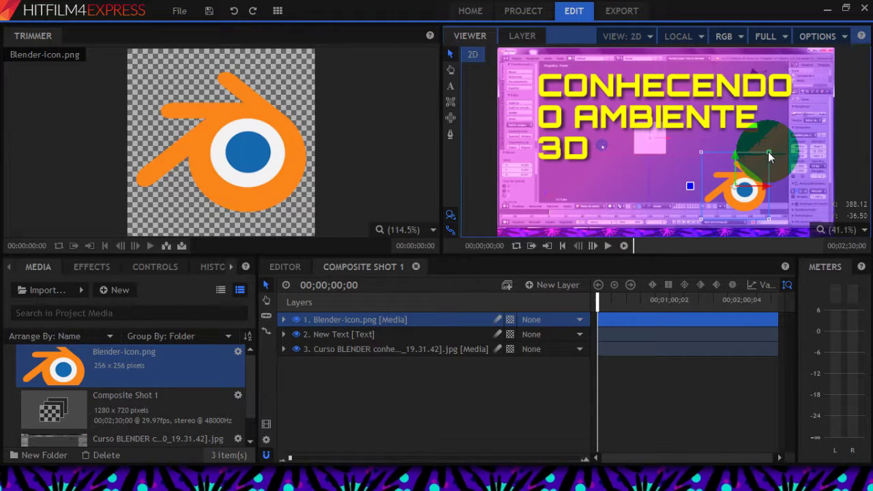
left_click_drag(770, 157, 803, 128)
left_click_drag(602, 108, 758, 153)
Step: Apply a Drop Shadow effect to the Blender-icon.png layer with angle 152, distance 11.7 px and opacity 0.54
left_click(91, 266)
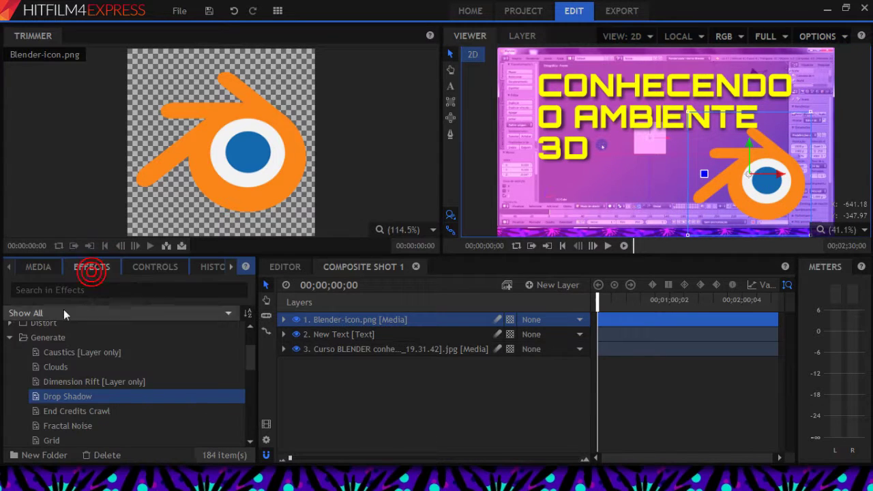
left_click_drag(43, 398, 328, 317)
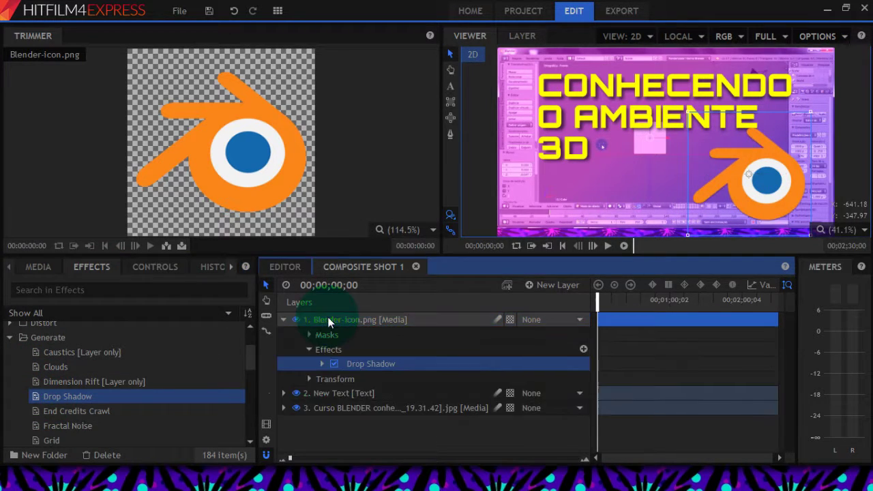
left_click(319, 362)
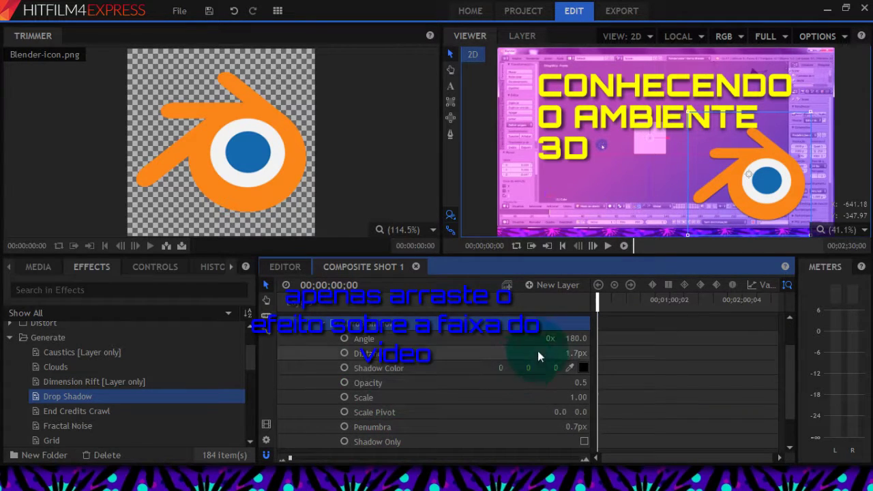
left_click_drag(575, 338, 567, 338)
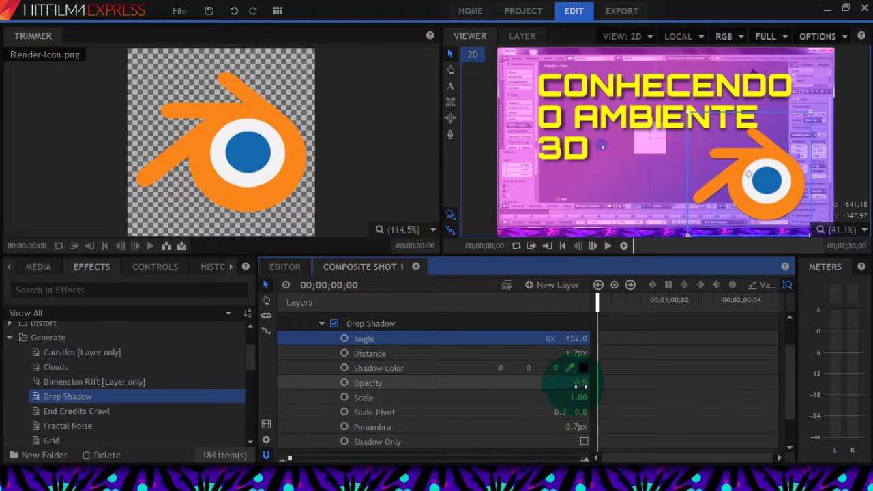
left_click_drag(572, 355, 571, 353)
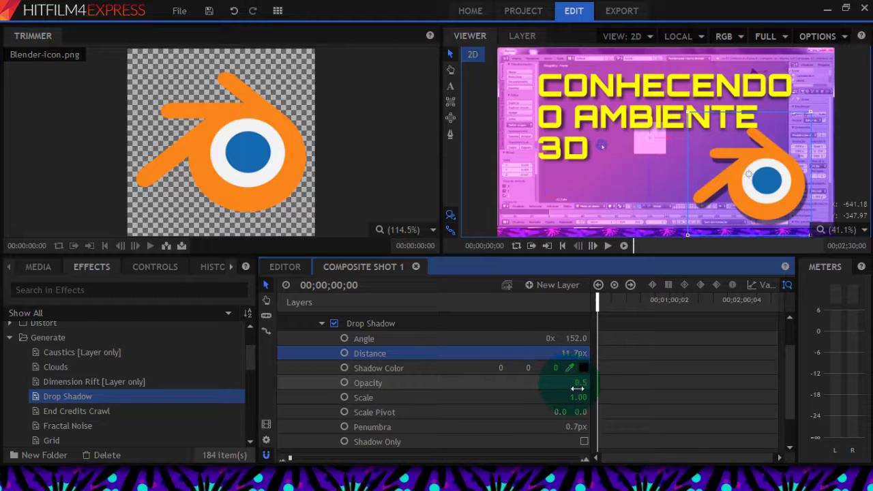
left_click_drag(586, 386, 588, 387)
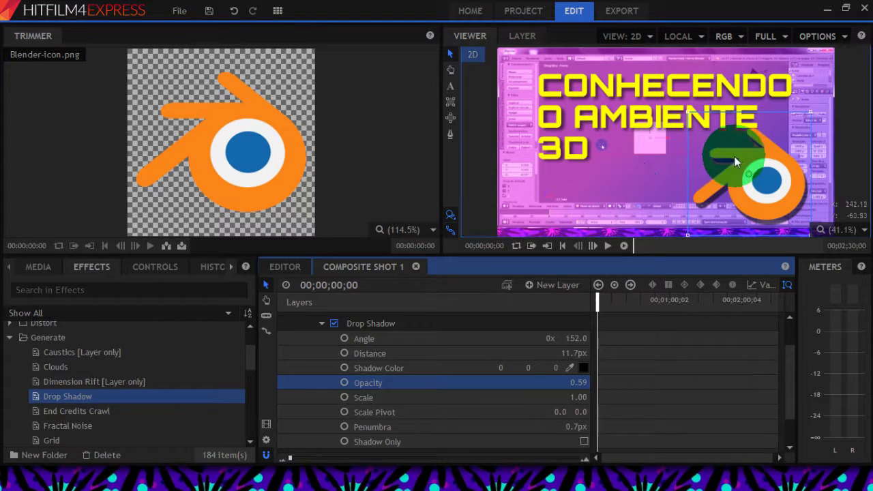
left_click_drag(586, 384, 585, 383)
Step: Export the current frame as a PNG image named "conhecendo ambiente 3d" in the "miniaturas dos vídeos" folder
left_click(604, 143)
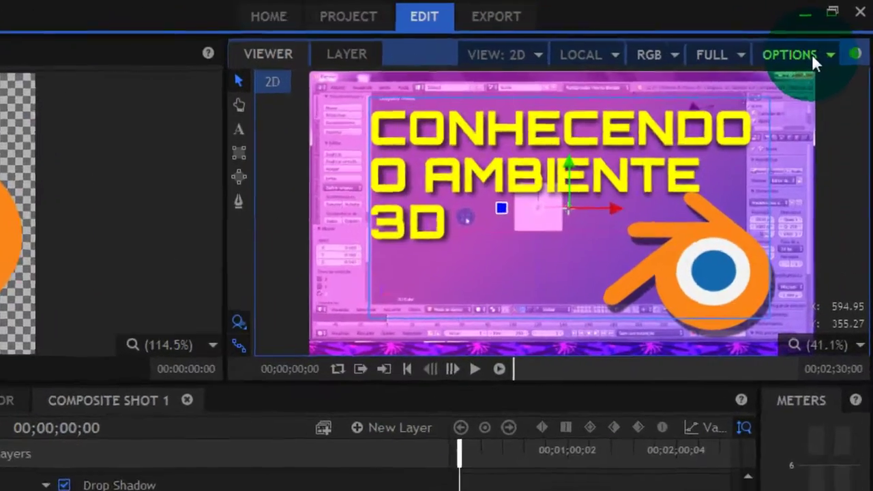
left_click(811, 54)
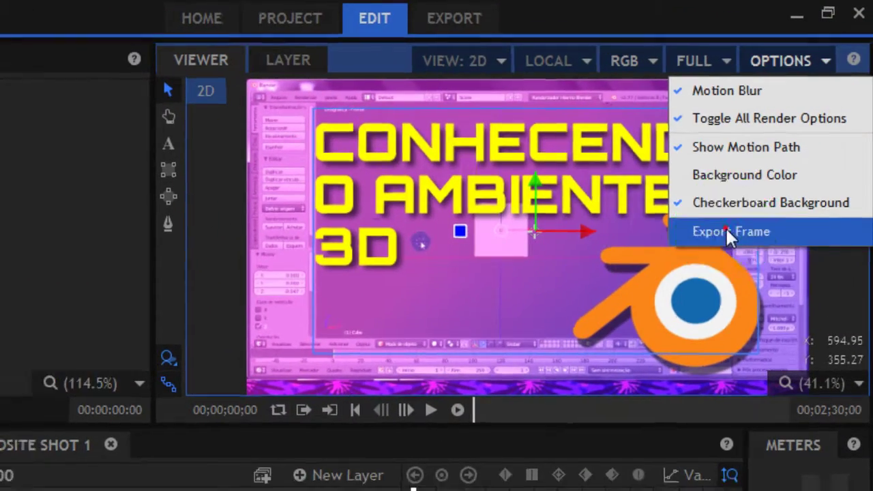
left_click(728, 232)
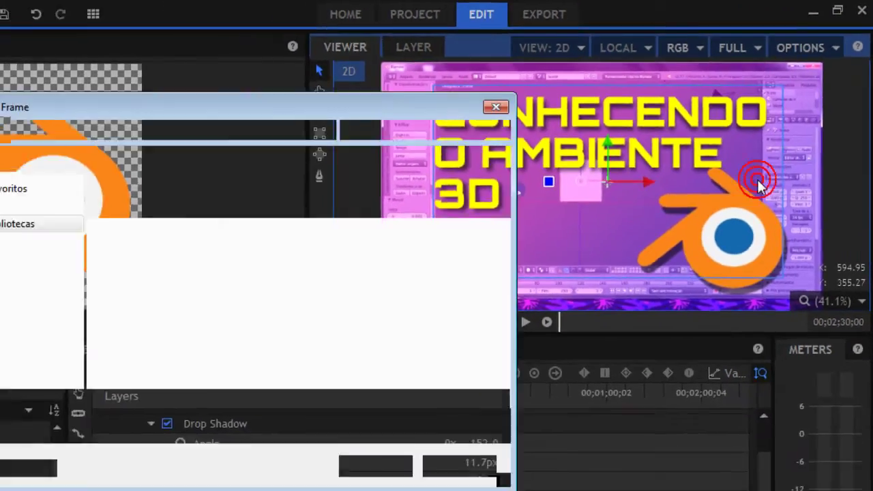
left_click(332, 310)
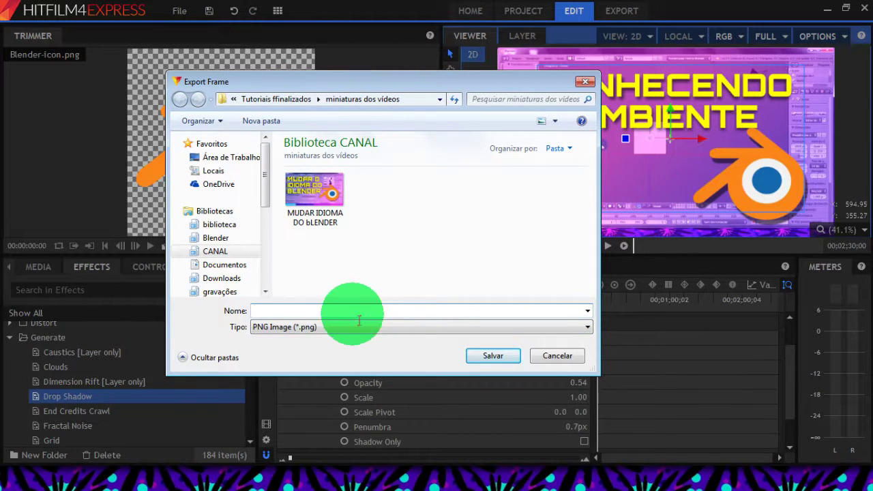
left_click(352, 314)
type("C")
key("Return")
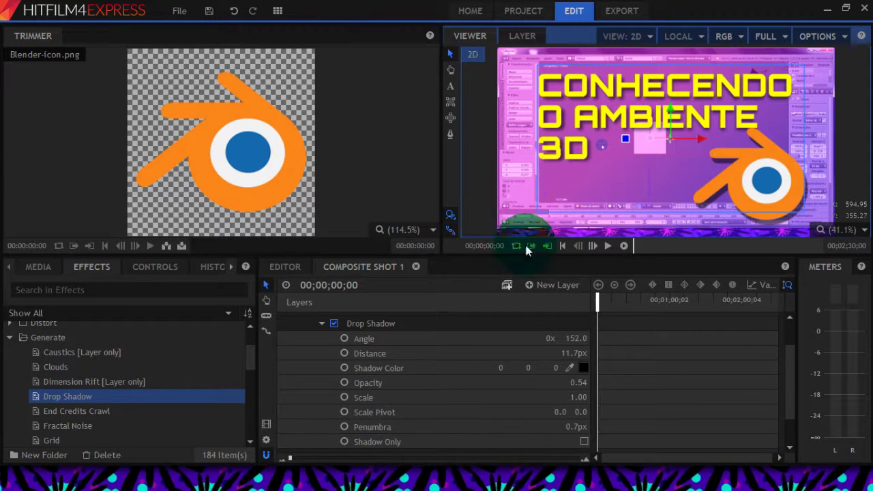
Step: Close the video editor and discard the unsaved project changes
left_click(865, 8)
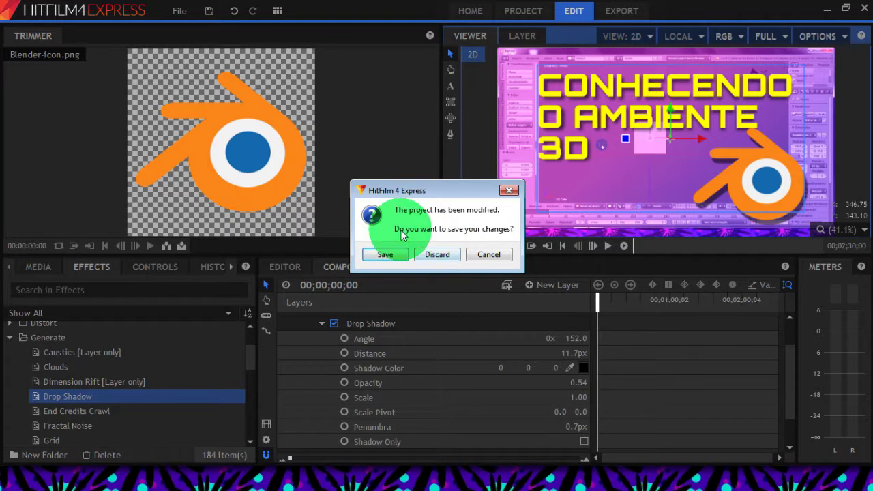
left_click(438, 255)
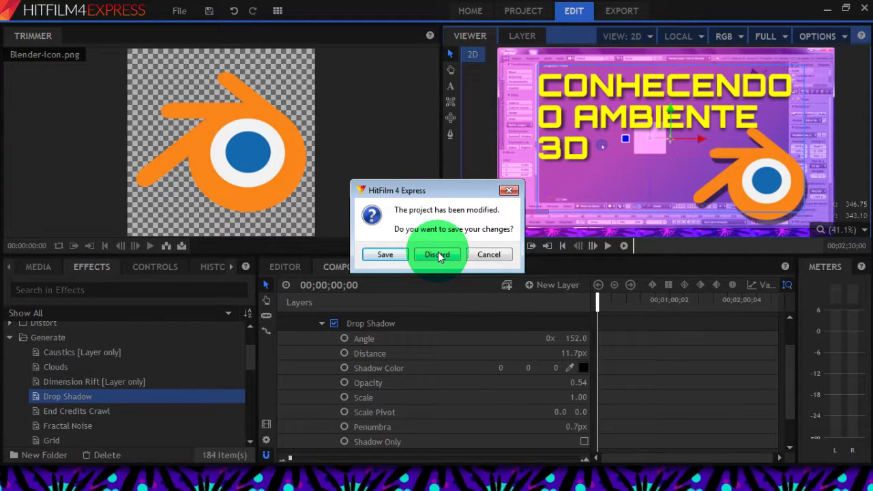
left_click(830, 40)
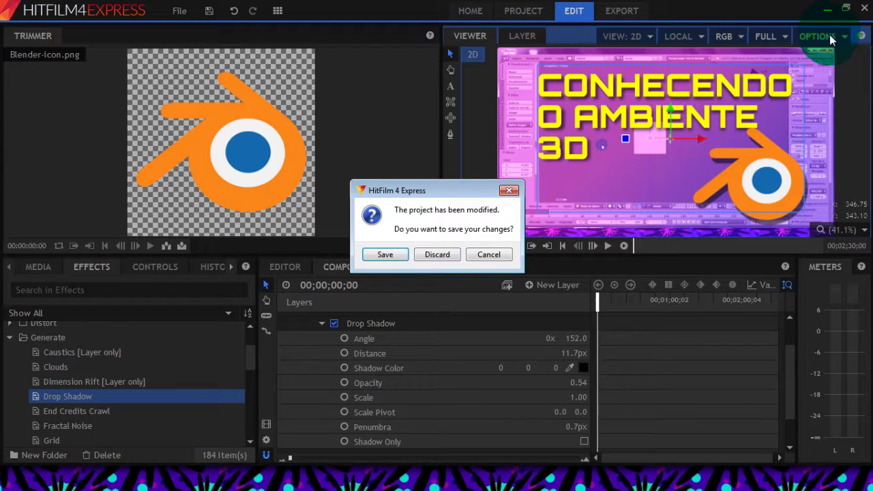
left_click(438, 254)
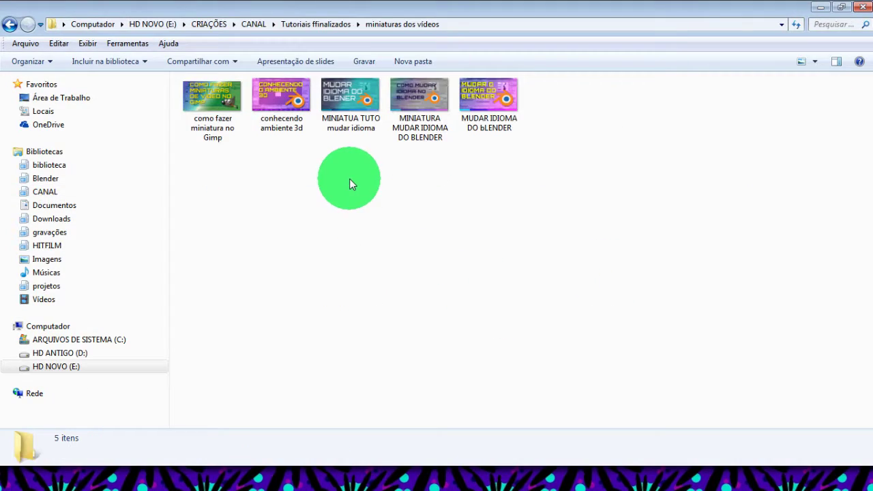
Step: View the exported "conhecendo ambiente 3d" image from the "miniaturas dos vídeos" folder, moving the photo viewer clear of the thumbnails
left_click(287, 104)
double_click(287, 103)
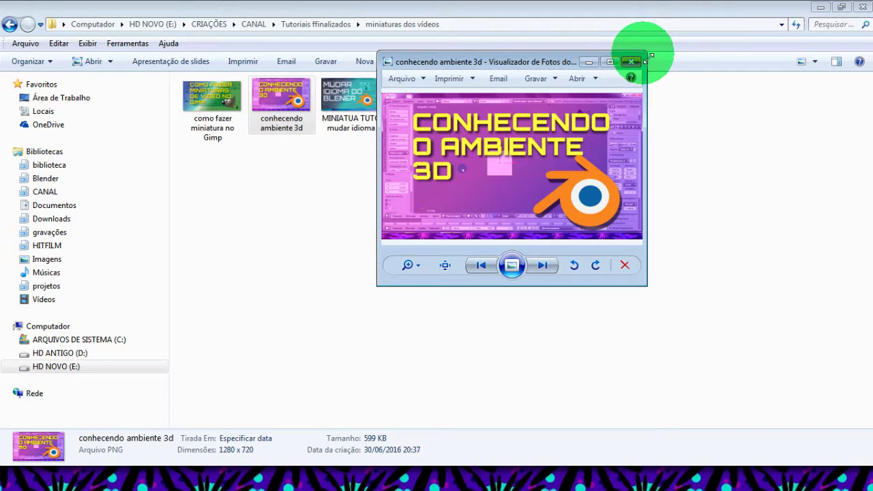
left_click_drag(542, 61, 690, 30)
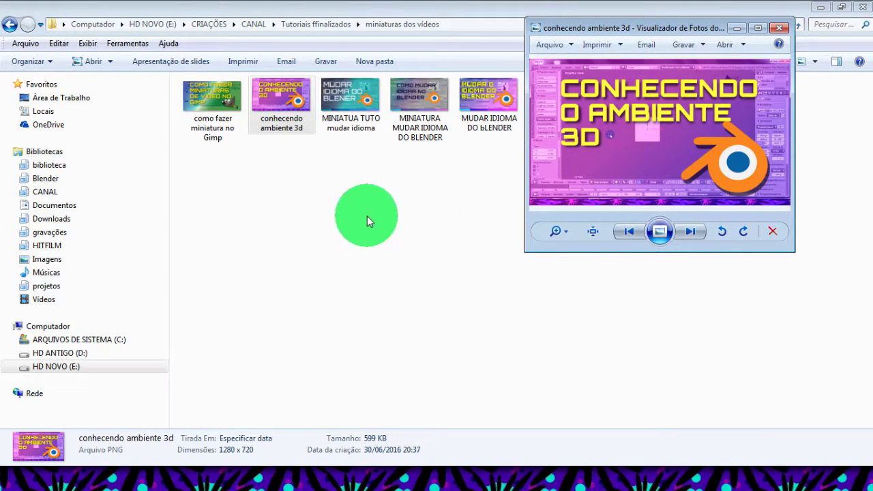